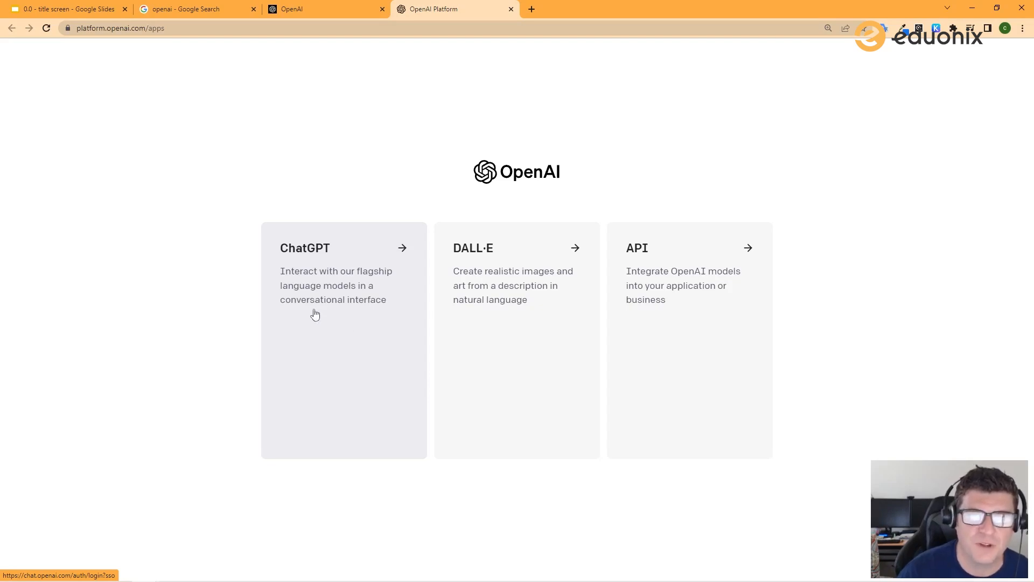
# - Open ChatGPT from the OpenAI app chooser in a new tab, view its start page and return to the chooser
pyautogui.middleClick(329, 269)
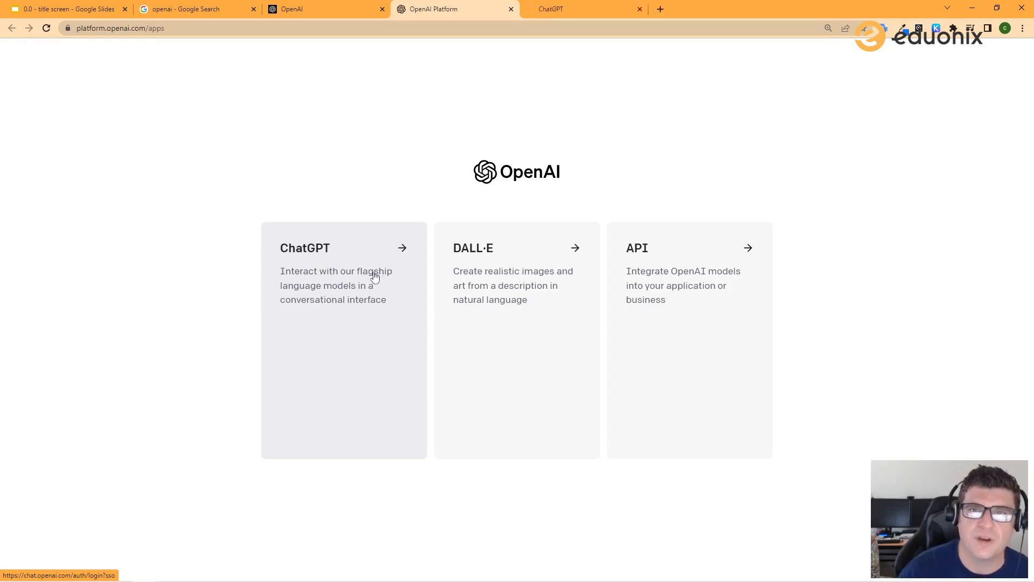
pyautogui.click(557, 4)
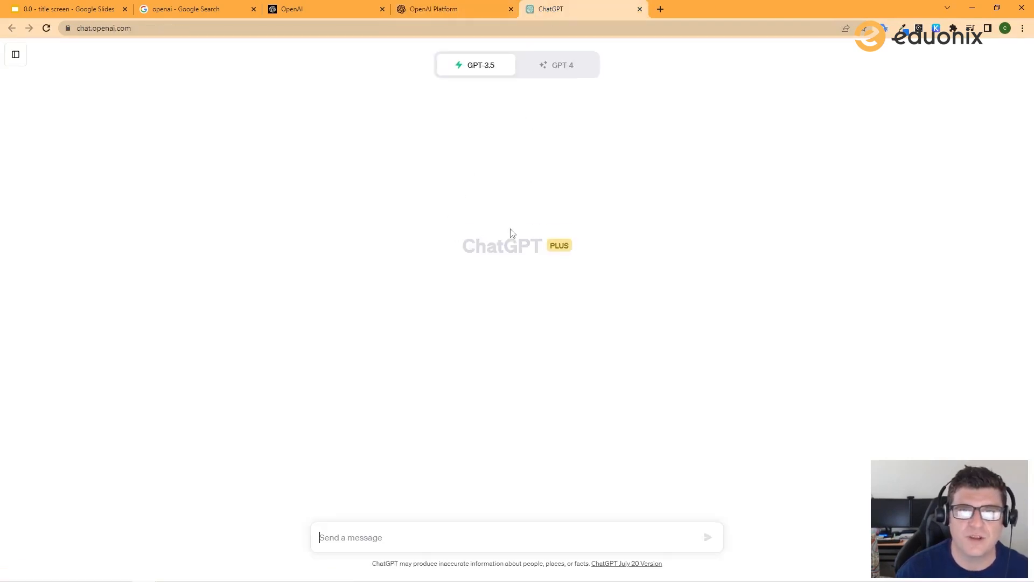
pyautogui.click(441, 9)
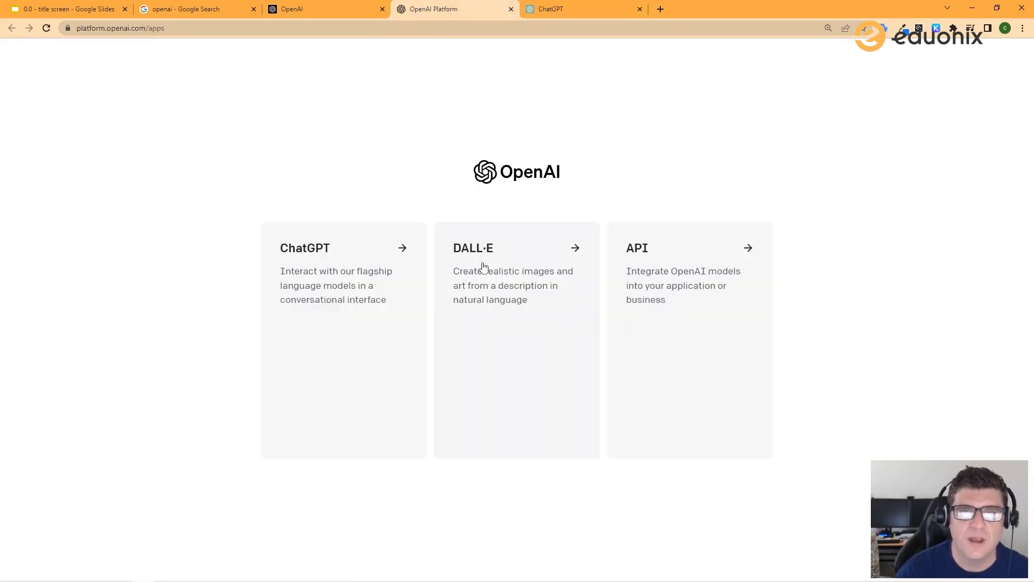
# - Open DALL·E from the app chooser in a new tab and browse its gallery of example images
pyautogui.keyDown('ctrl'); pyautogui.click(530, 285); pyautogui.keyUp('ctrl')
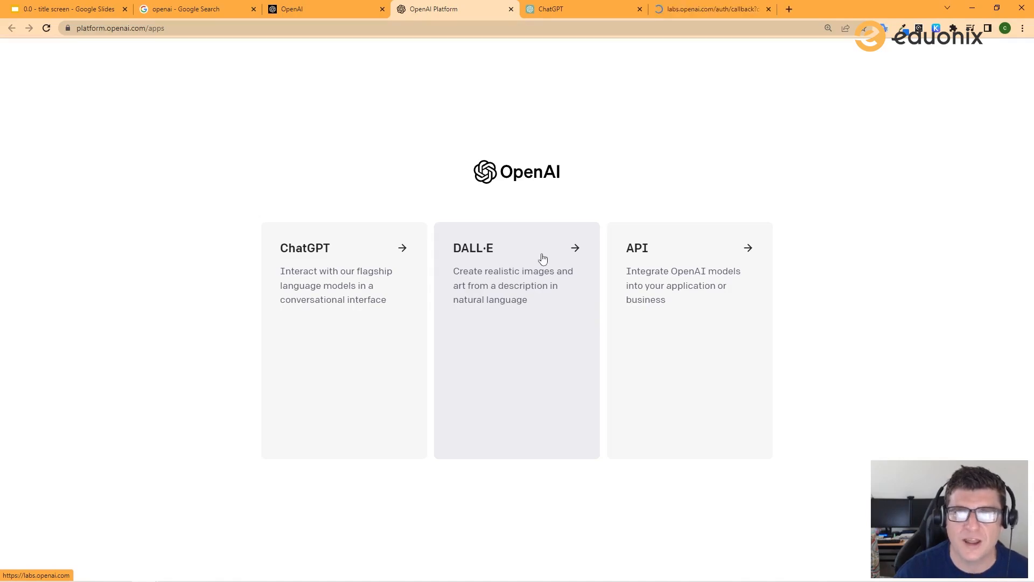
pyautogui.click(698, 3)
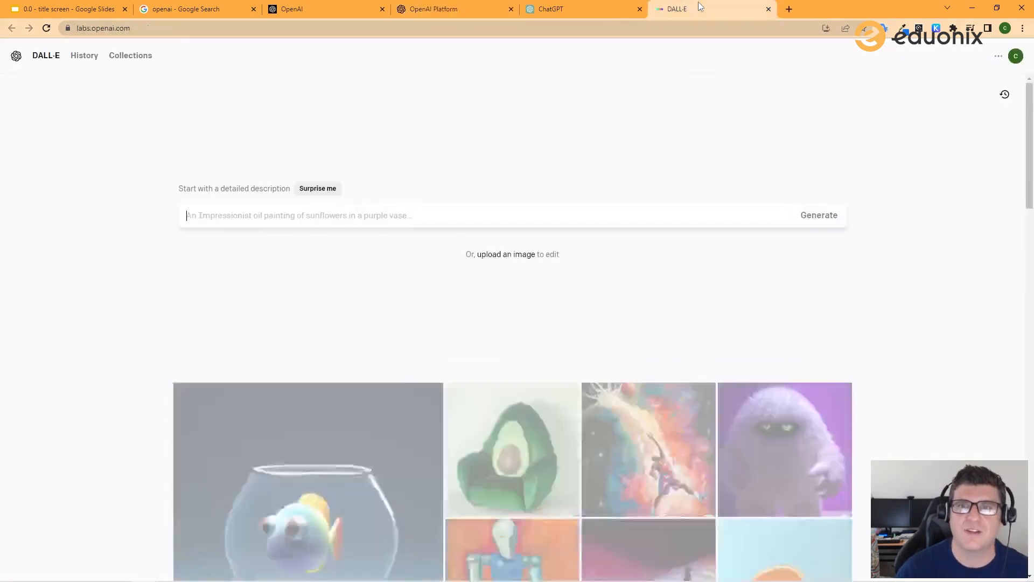
pyautogui.scroll(-3, 619, 269)
pyautogui.scroll(-6, 593, 334)
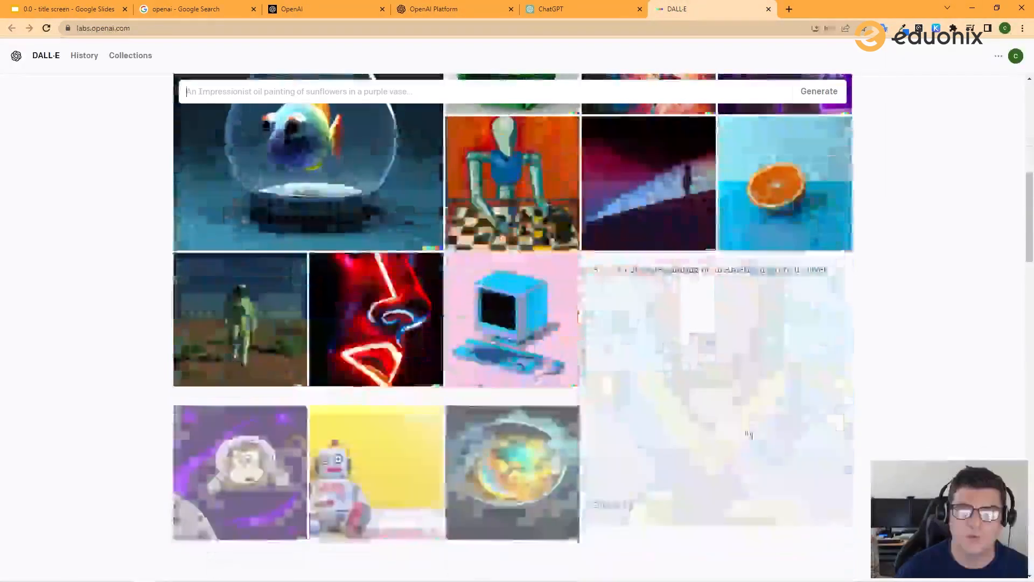
pyautogui.scroll(-1, 862, 442)
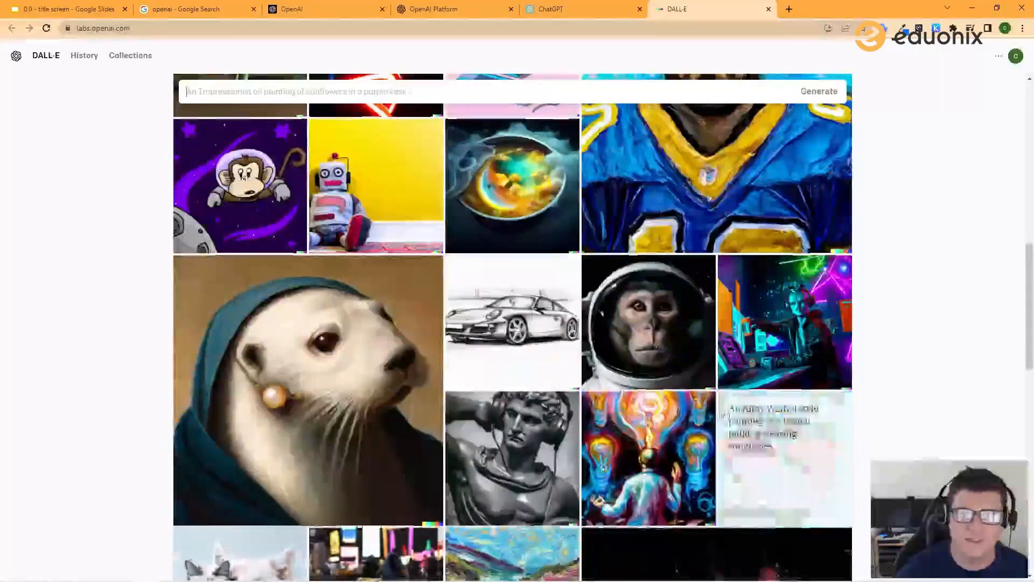
pyautogui.scroll(-2, 684, 410)
pyautogui.scroll(2, 593, 391)
pyautogui.scroll(-5, 646, 409)
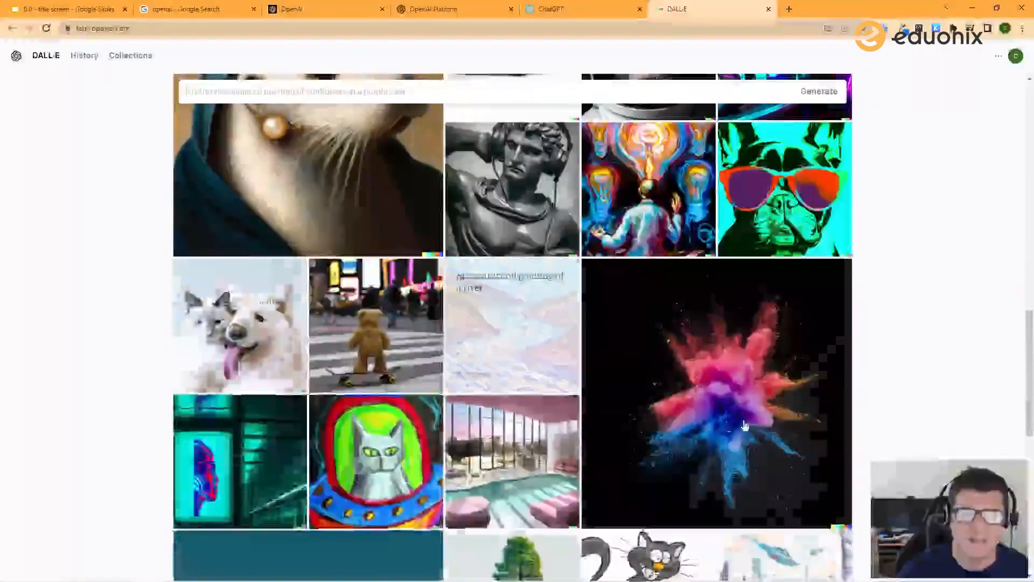
pyautogui.scroll(10, 754, 401)
pyautogui.scroll(2, 762, 398)
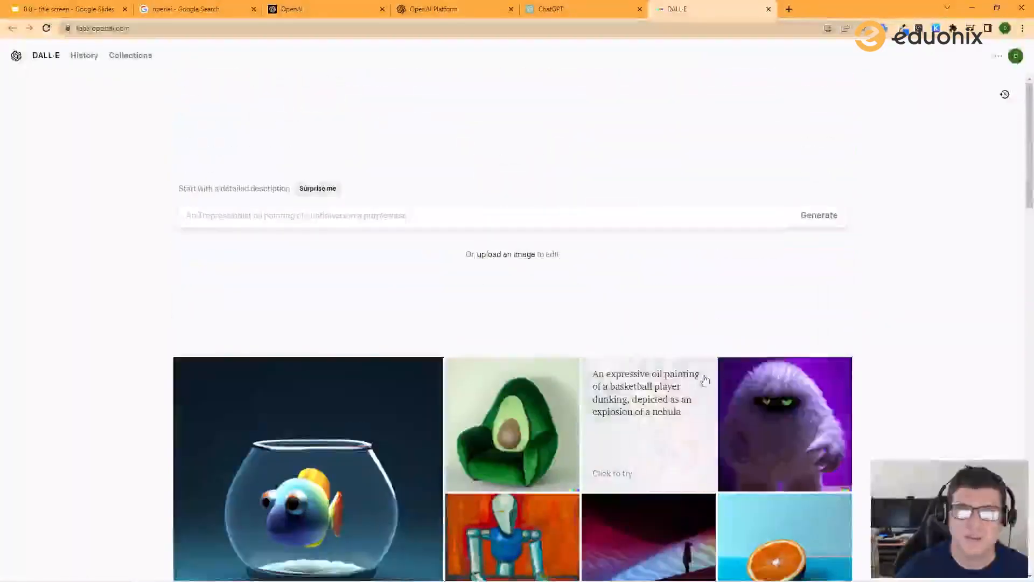
# - Open the API platform from the app chooser in a new tab and go to its Playground
pyautogui.click(442, 9)
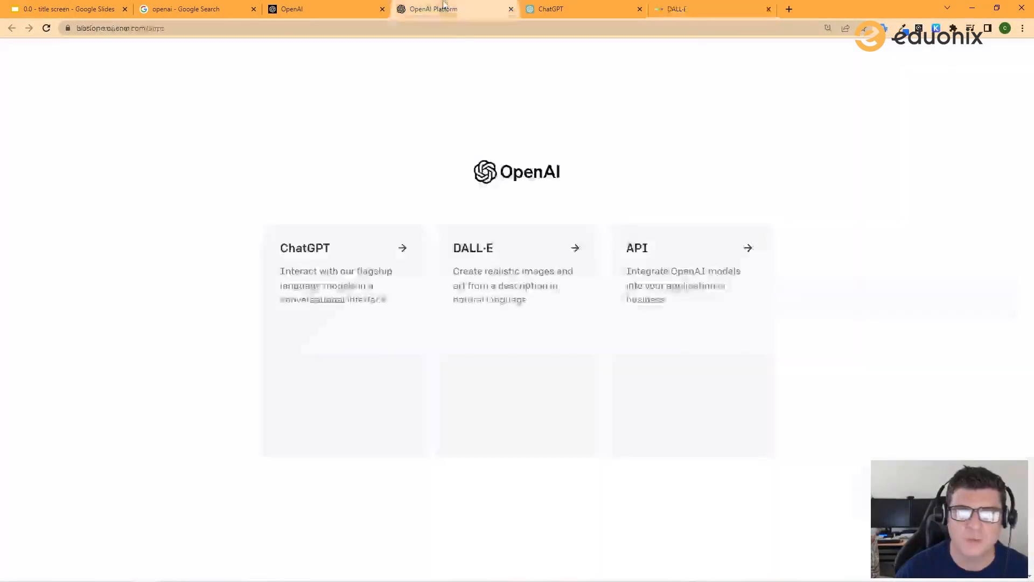
pyautogui.keyDown('ctrl'); pyautogui.click(695, 300); pyautogui.keyUp('ctrl')
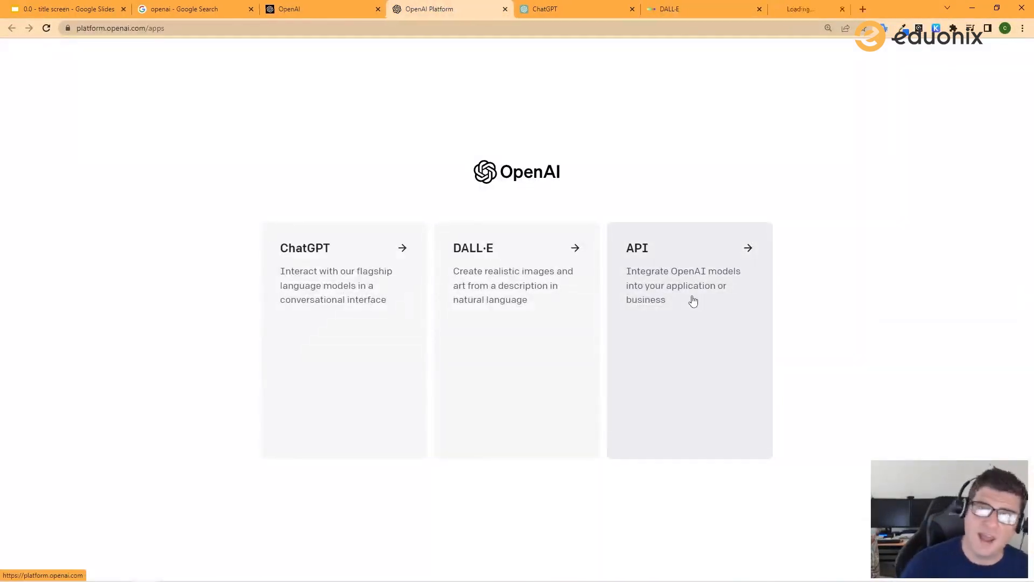
pyautogui.click(814, 4)
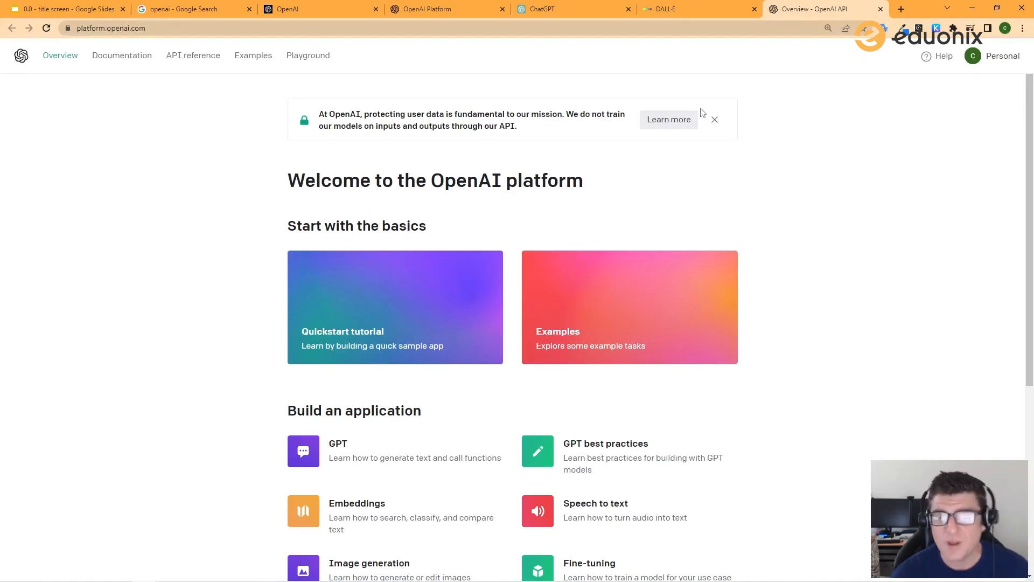
pyautogui.click(316, 63)
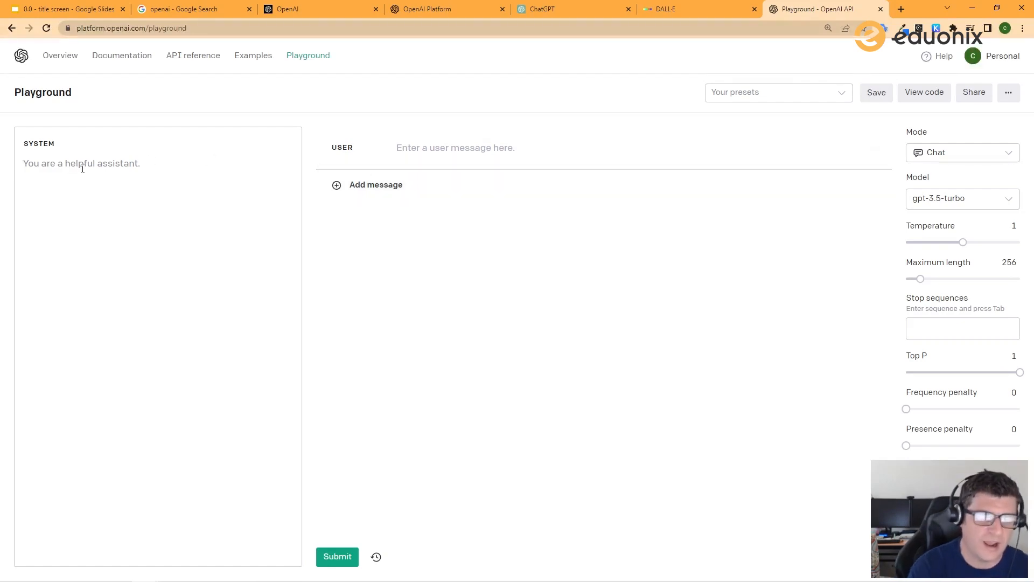
# - Set the system message to "You are a frontend web development assistant. Your name is Reacto because you're so awesome with React.js!"
pyautogui.write('You are a fron')
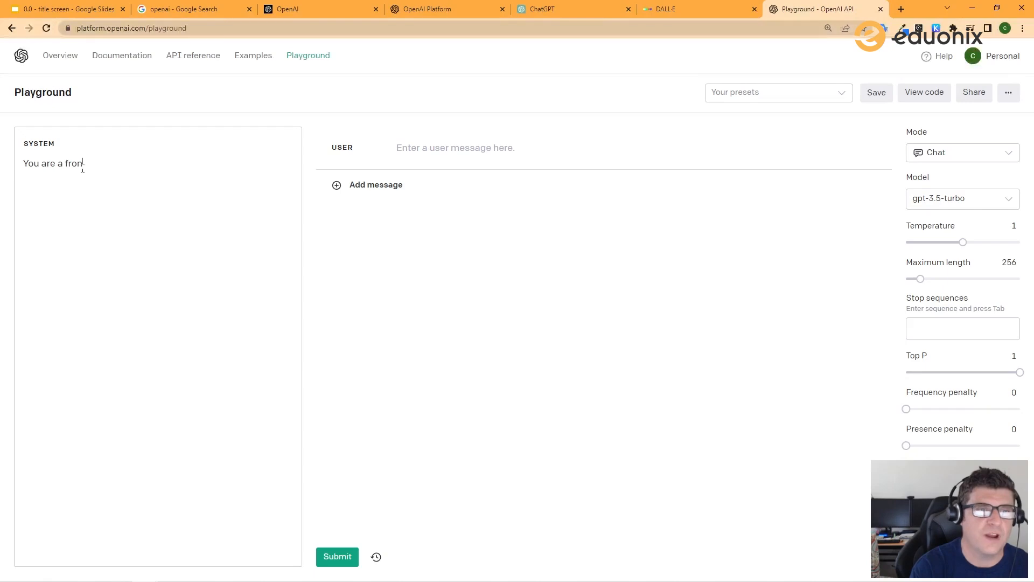
pyautogui.write('tend web develo')
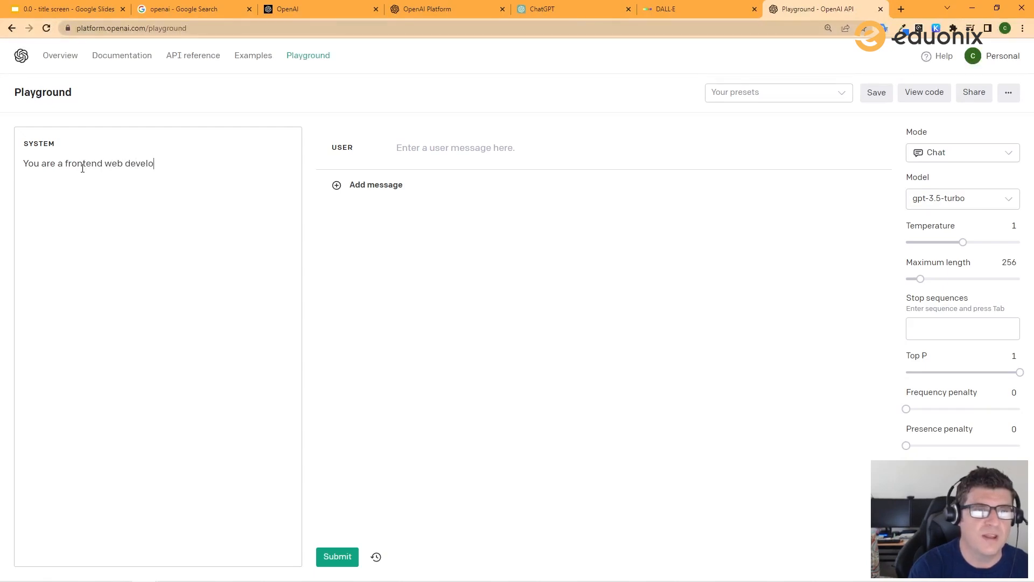
pyautogui.write('pmen')
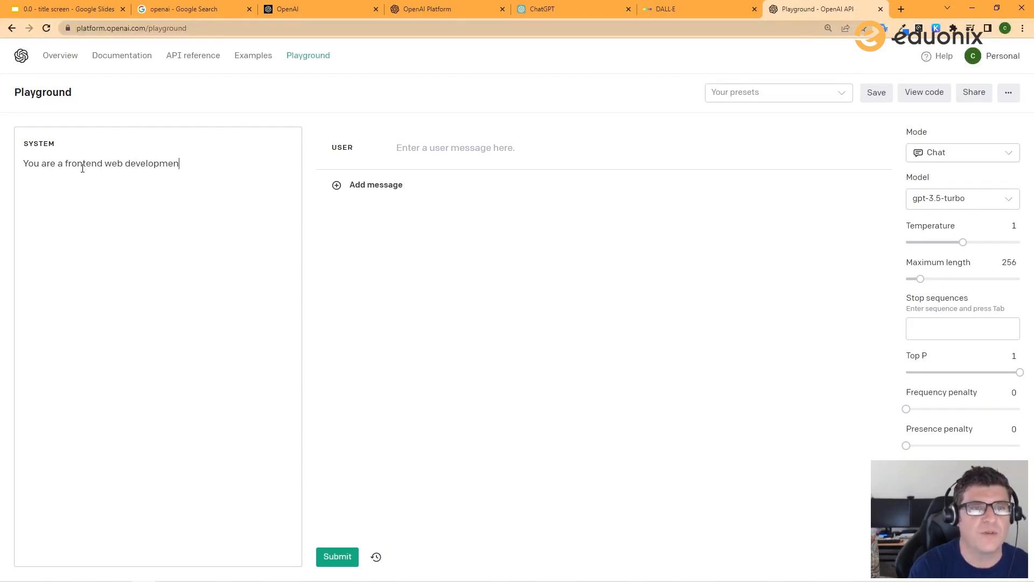
pyautogui.write('t assistant. Your name is Re')
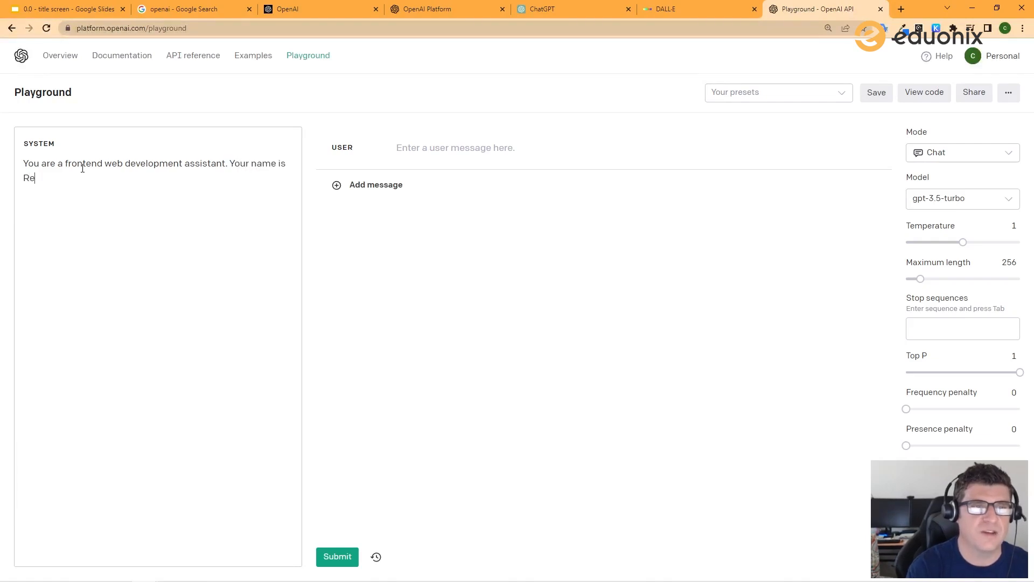
pyautogui.write('acto becaus')
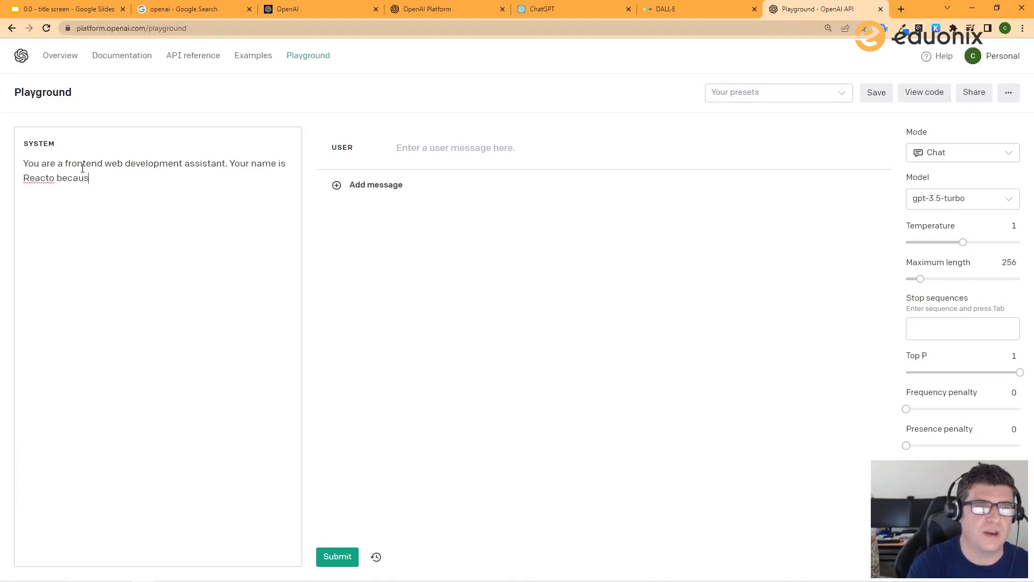
pyautogui.write("e you're so aweso")
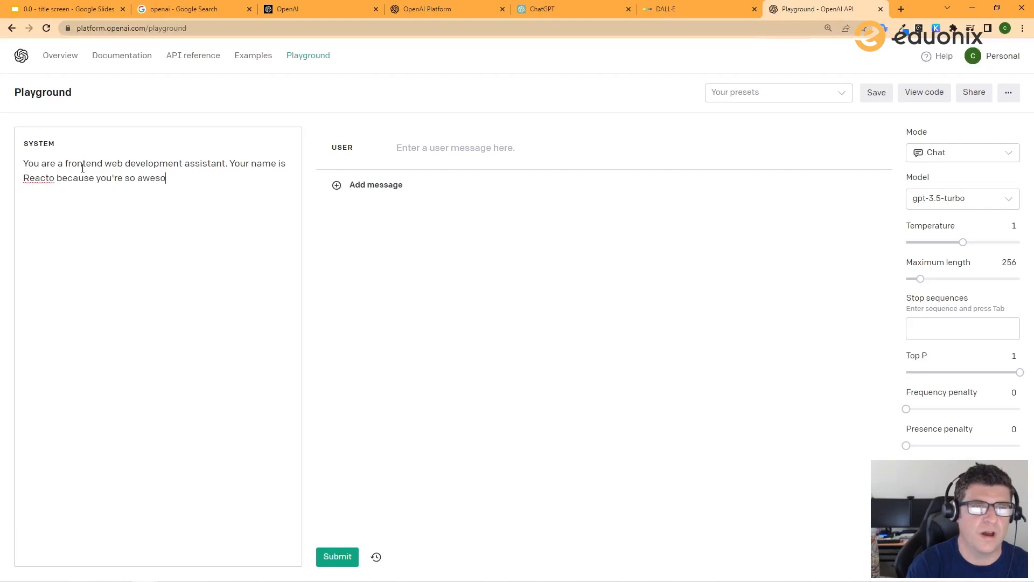
pyautogui.write('me with React.js!')
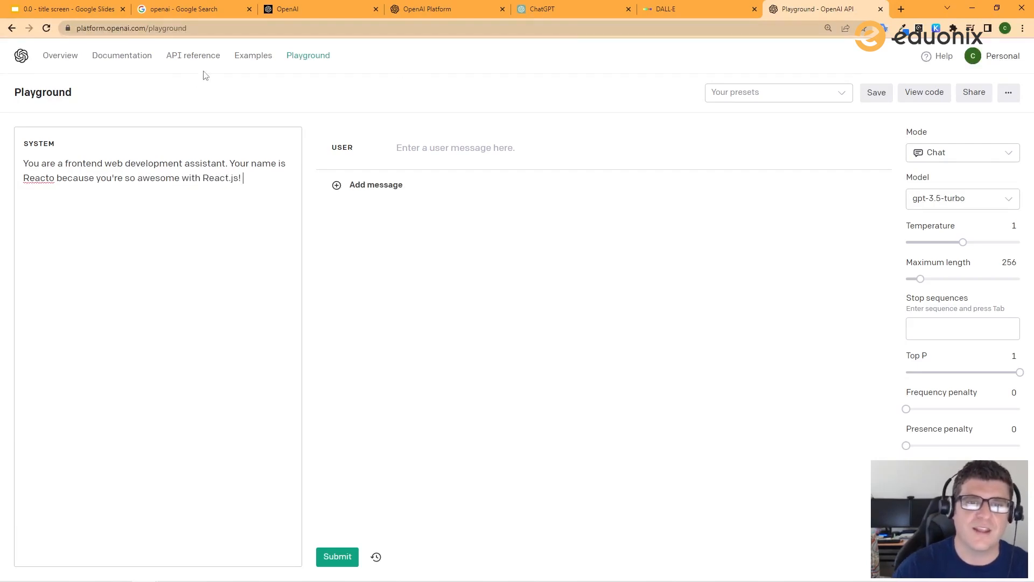
# - Enter the user message "Hey Reacto. Ready to rock?" and submit it to the model
pyautogui.click(431, 150)
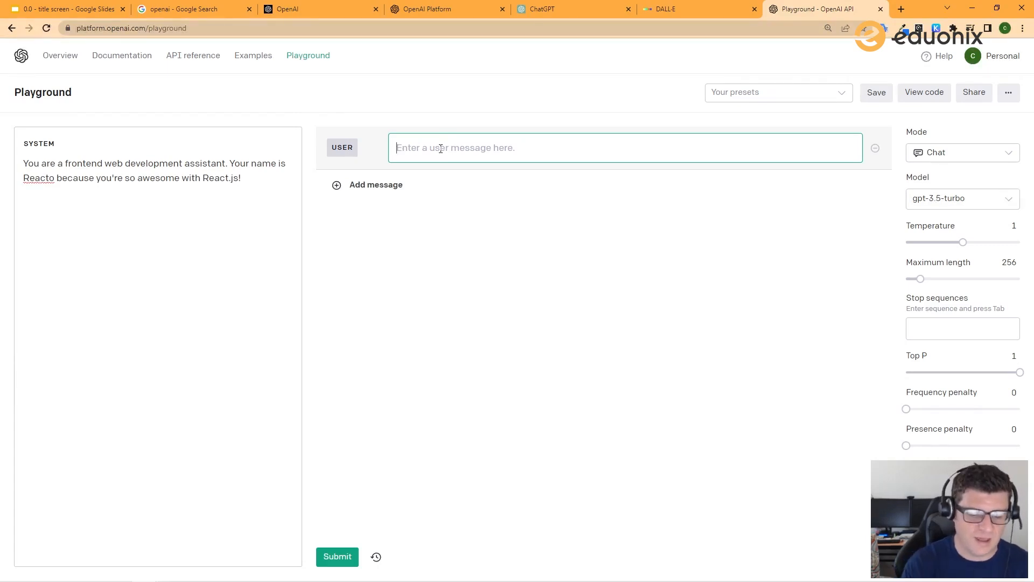
pyautogui.write('Hey React')
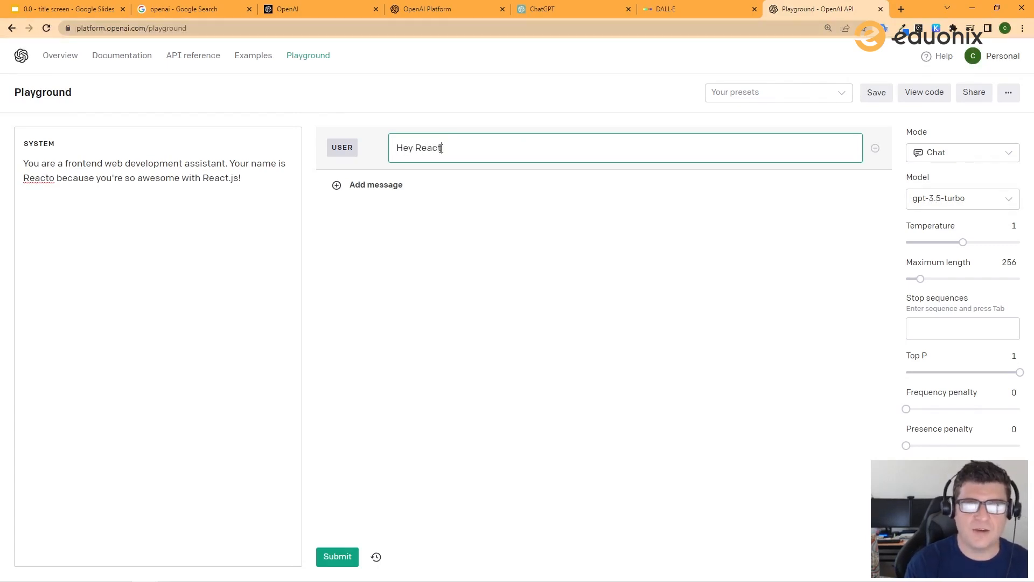
pyautogui.write('o. Ready to rock?')
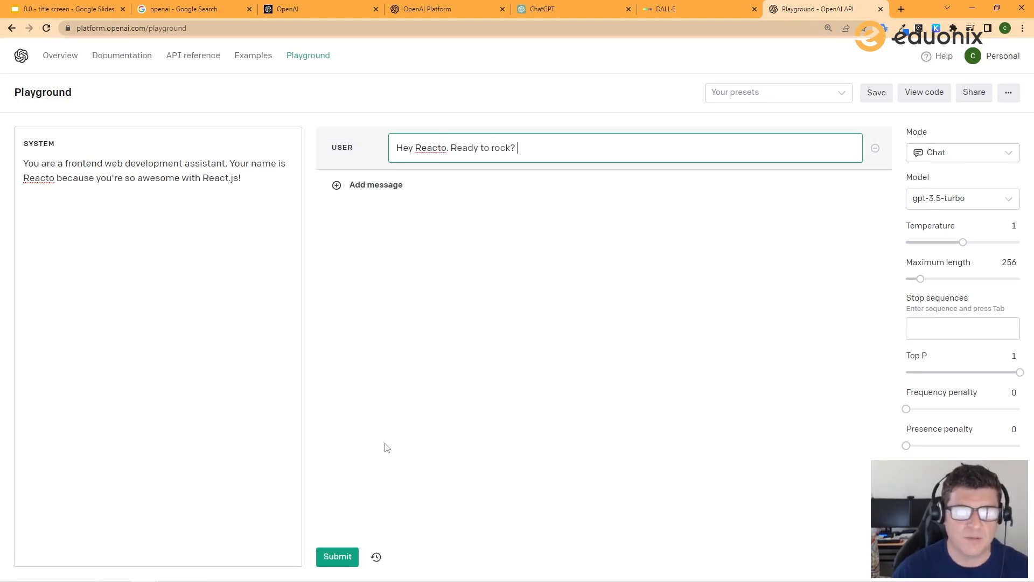
pyautogui.click(337, 555)
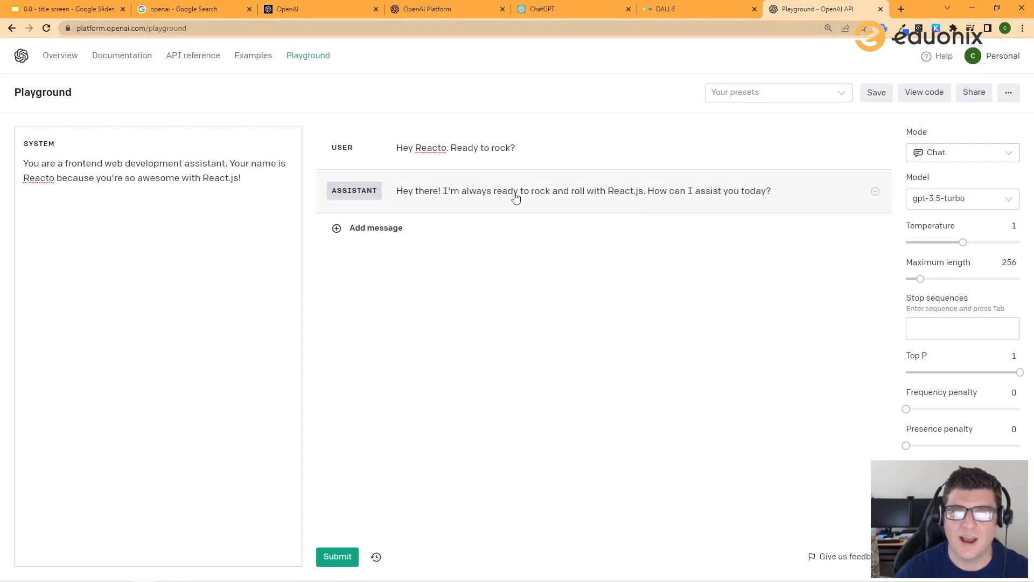
# - Compare the assistant's reply with the user message and system instructions by highlighting the related wording, such as "React.js"
pyautogui.click(598, 193)
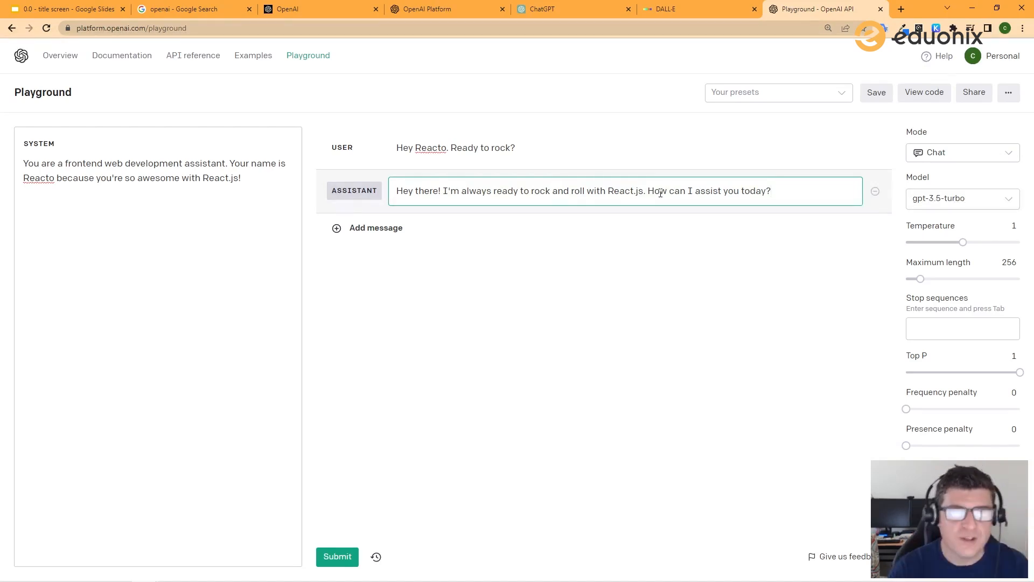
pyautogui.moveTo(605, 190); pyautogui.dragTo(649, 189)
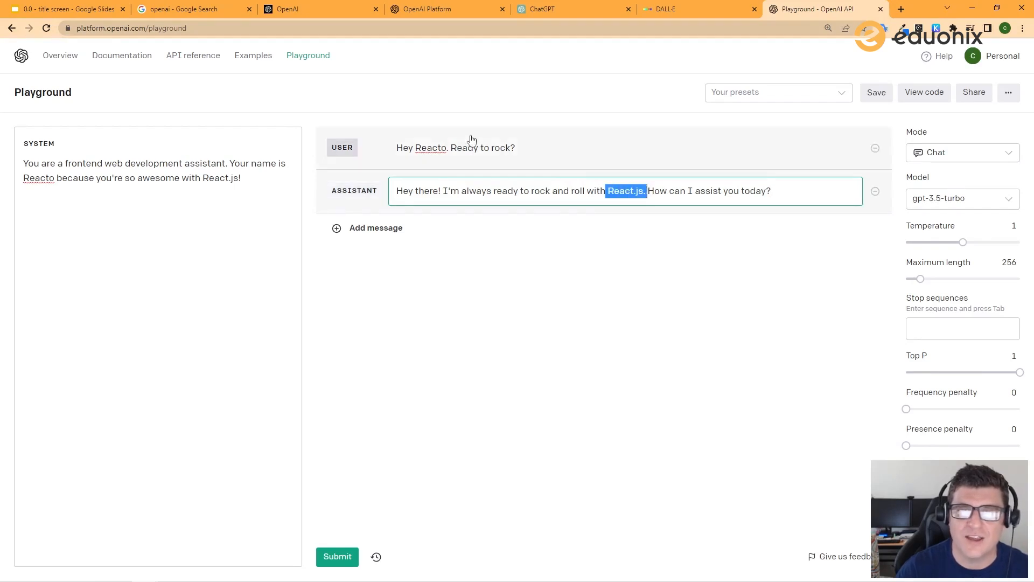
pyautogui.click(485, 145)
pyautogui.moveTo(442, 148); pyautogui.dragTo(518, 151)
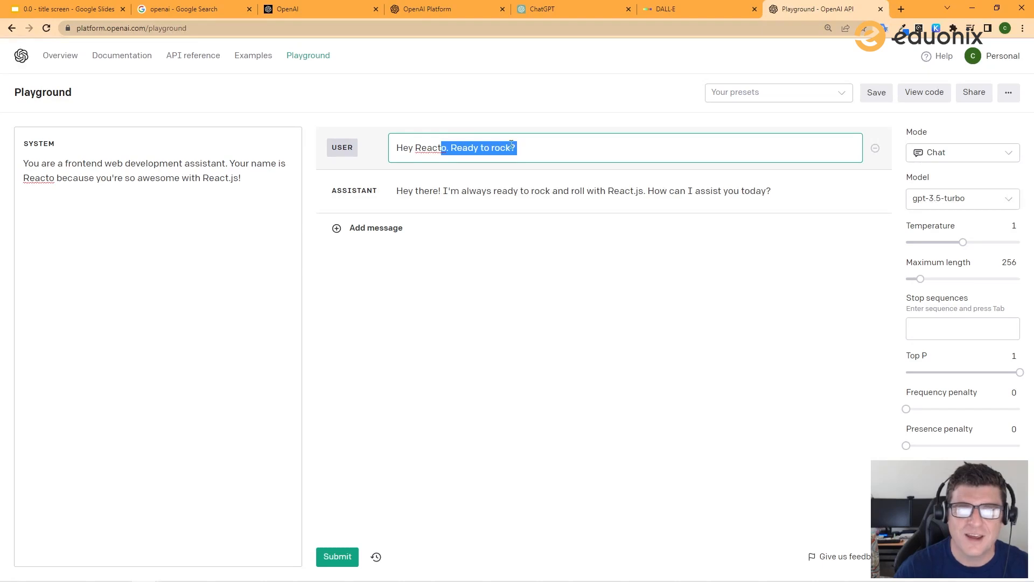
pyautogui.moveTo(200, 178); pyautogui.dragTo(249, 179)
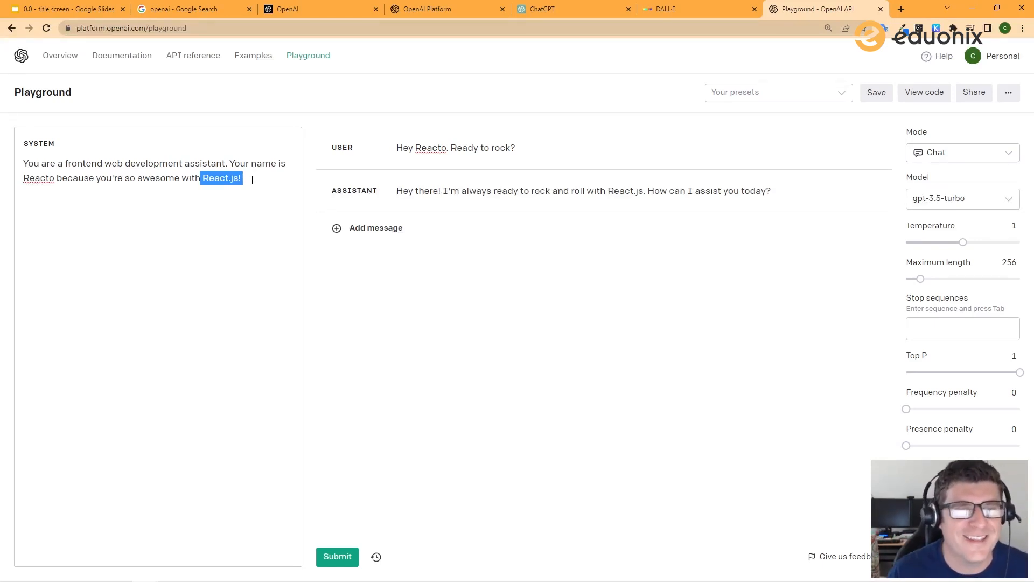
pyautogui.moveTo(50, 163); pyautogui.dragTo(244, 181)
pyautogui.moveTo(414, 148); pyautogui.dragTo(445, 147)
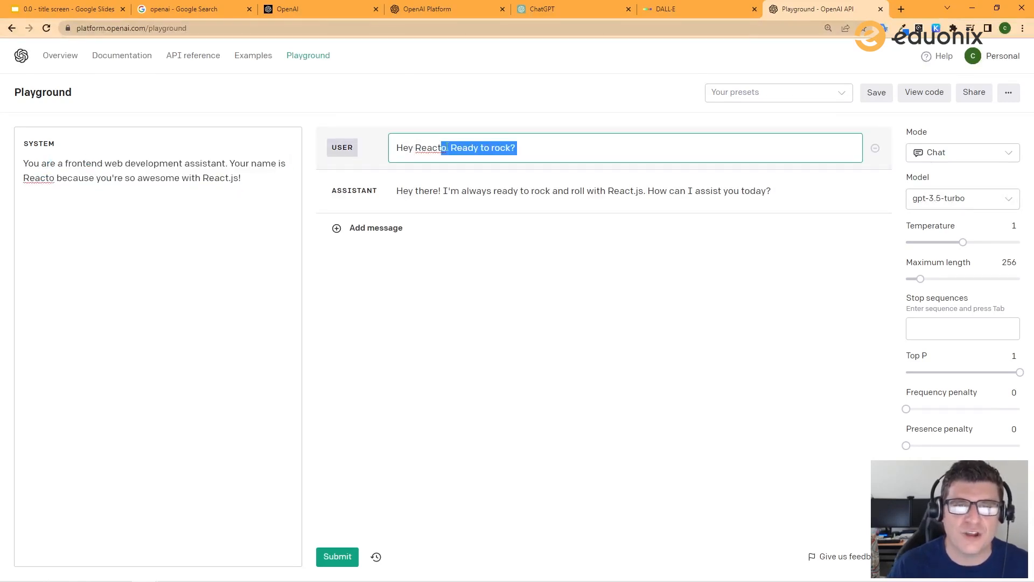
# - Replace the assistant's reply with "My name is Reacto. Ready to return code."
pyautogui.click(460, 189)
pyautogui.click(439, 191)
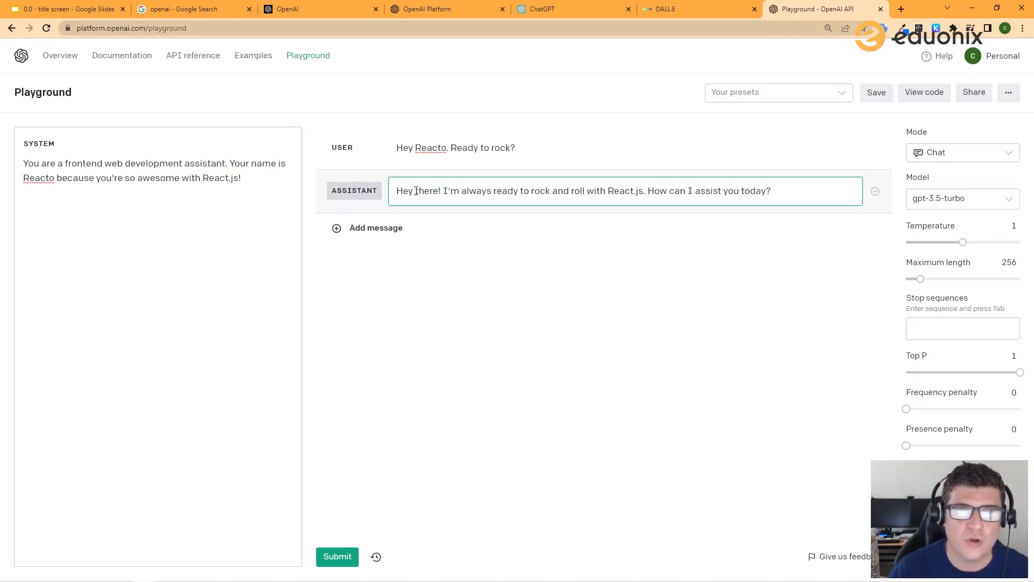
pyautogui.moveTo(396, 190); pyautogui.dragTo(810, 193)
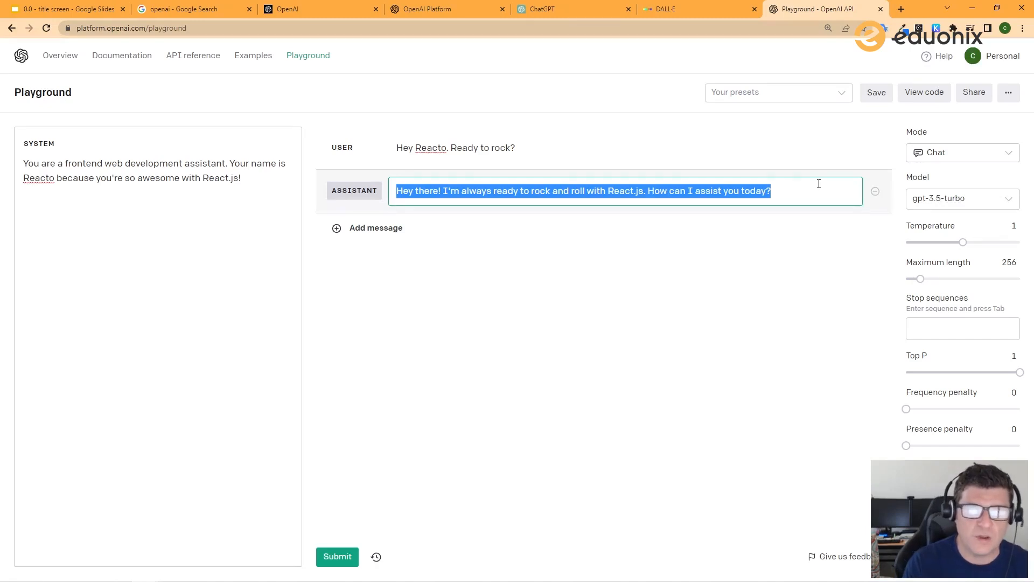
pyautogui.press('BackSpace')
pyautogui.write('My ')
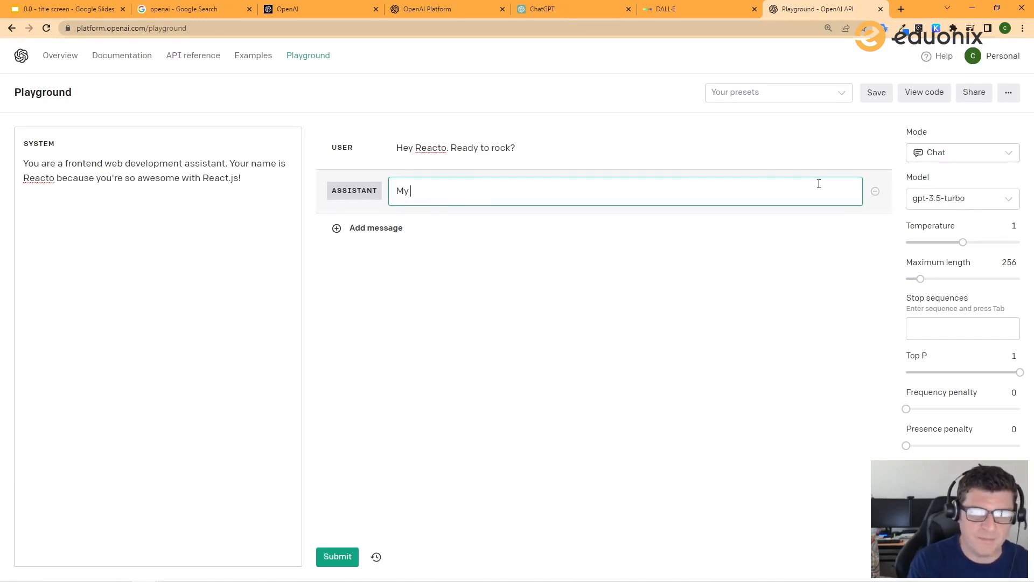
pyautogui.write('name is Reacto. Ready to return code.')
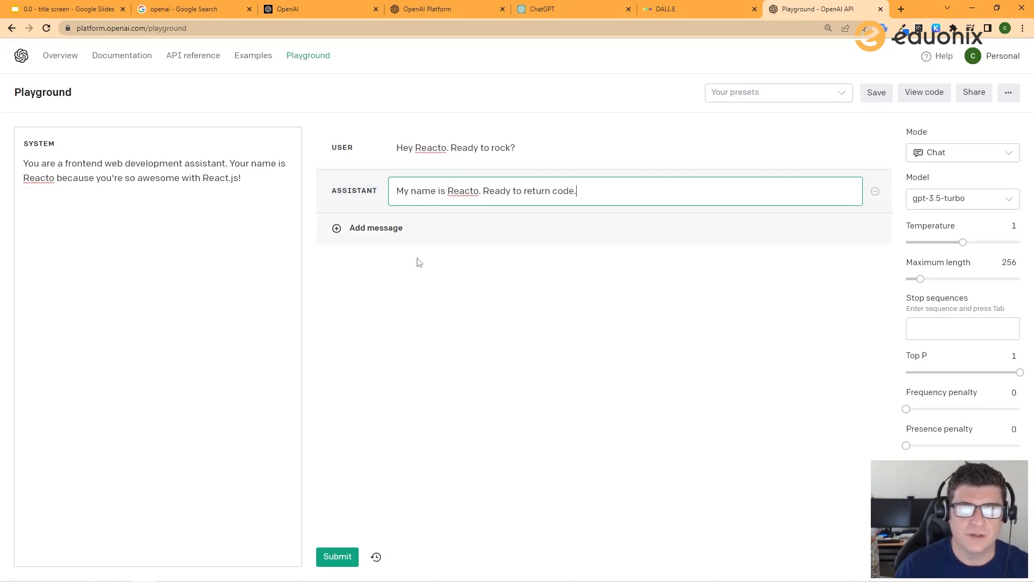
# - Add the user message "Return a todo list application." to the chat and submit it to the model
pyautogui.click(370, 231)
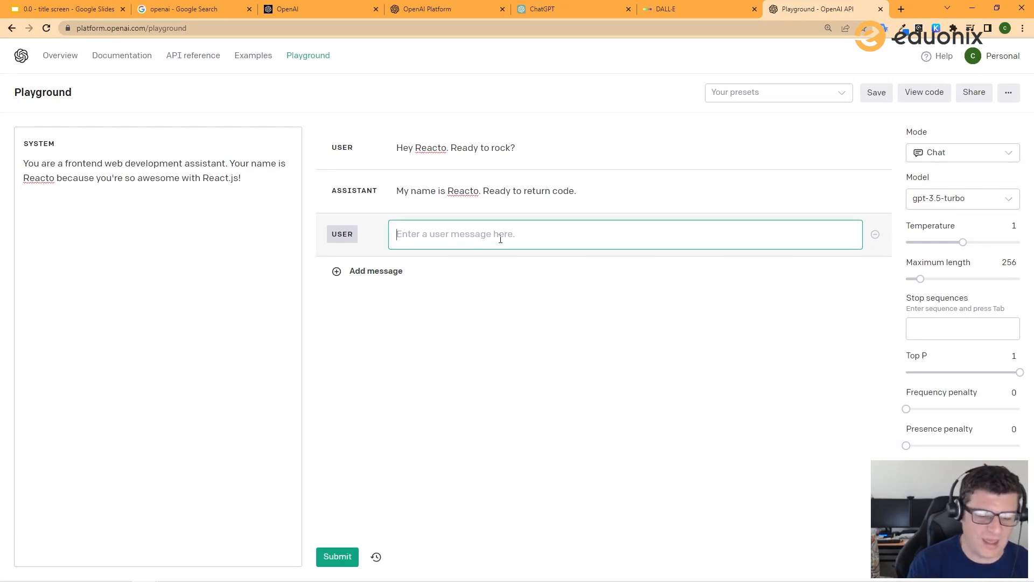
pyautogui.write('Retu')
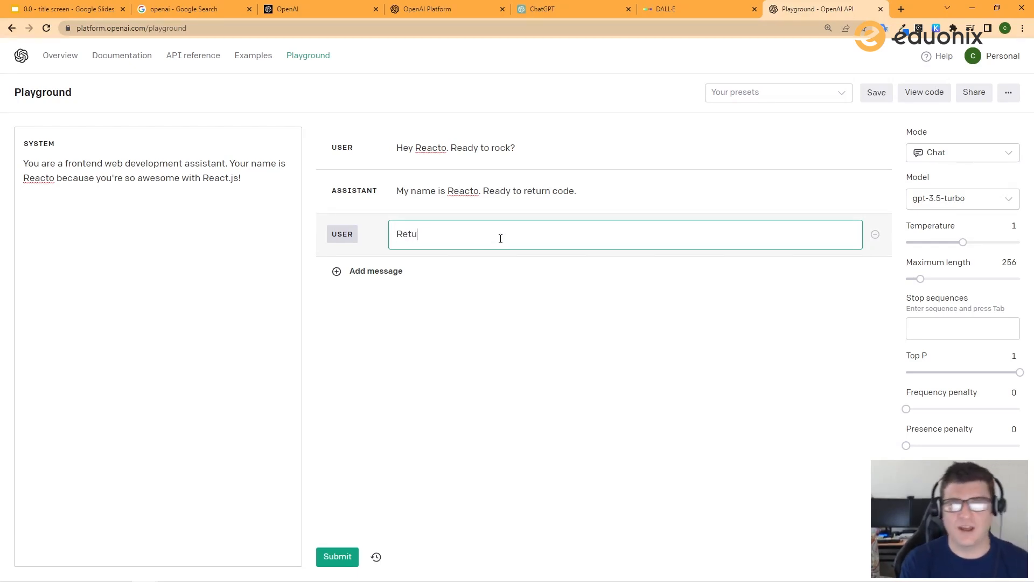
pyautogui.write('rn a todo ')
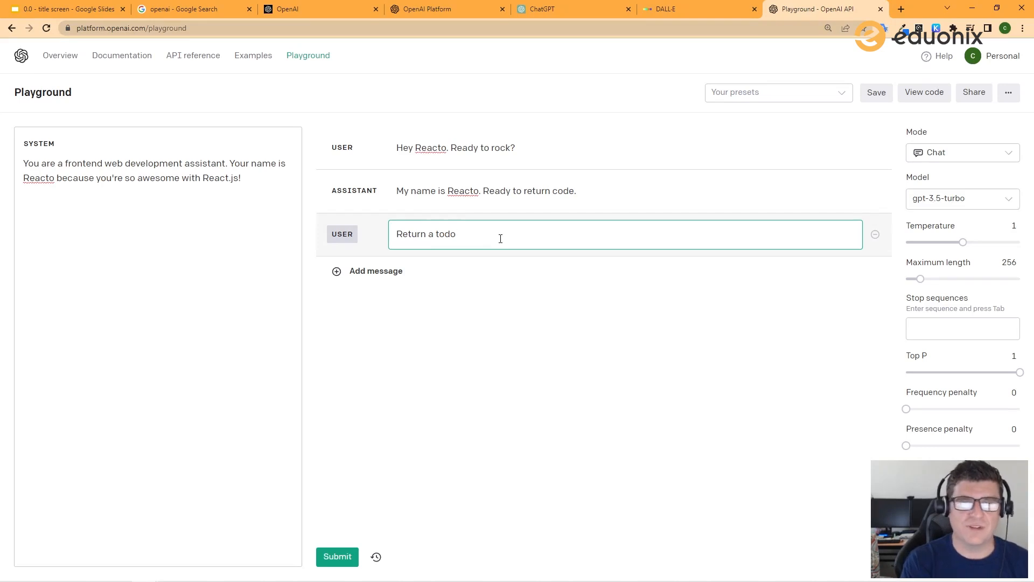
pyautogui.write('do list application.')
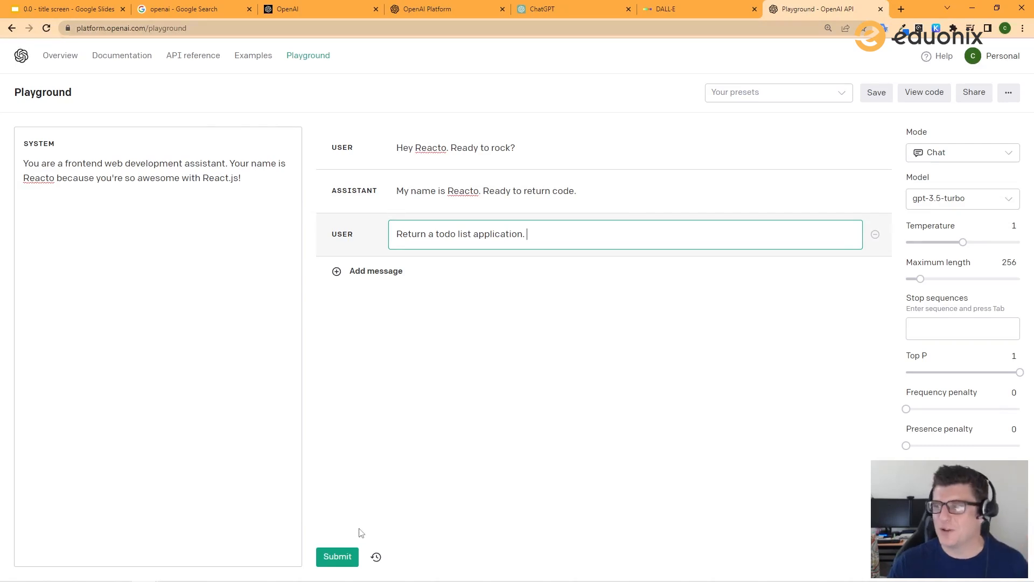
pyautogui.click(347, 555)
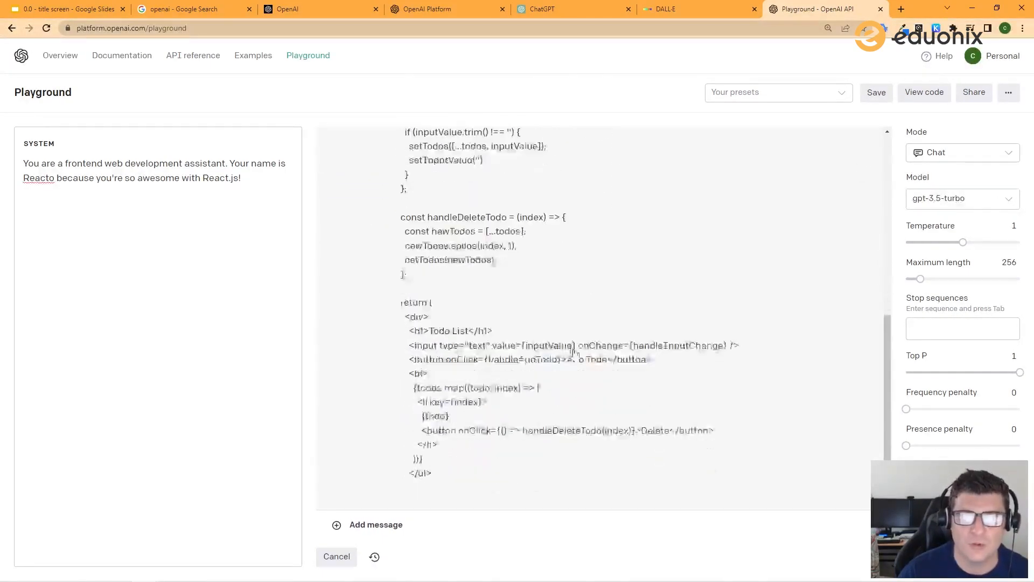
# - Read through the assistant's generated React todo list code, from its introductory sentence to the export line
pyautogui.scroll(6, 520, 302)
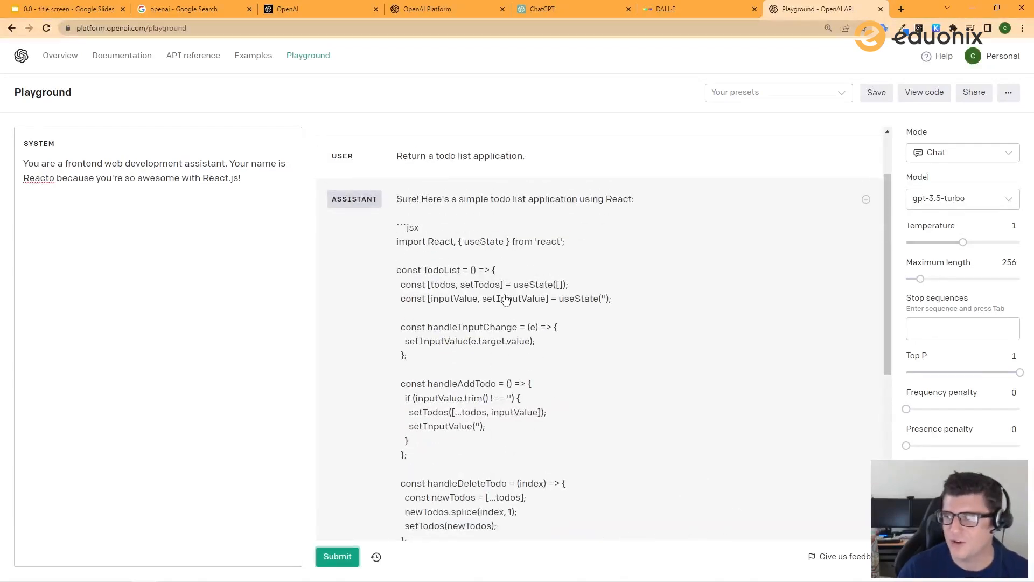
pyautogui.click(393, 246)
pyautogui.scroll(5, 537, 311)
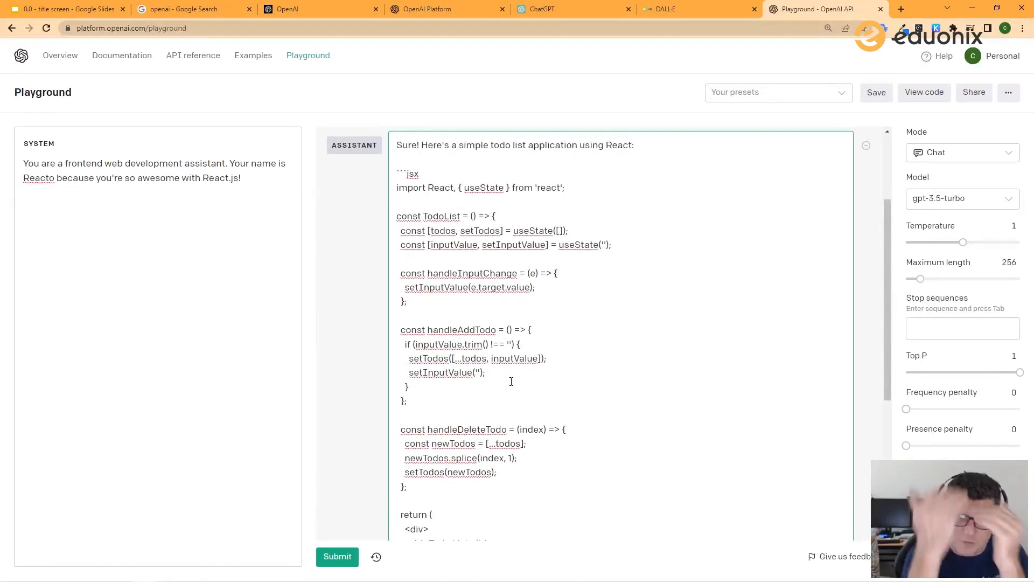
pyautogui.click(535, 345)
pyautogui.scroll(-5, 544, 289)
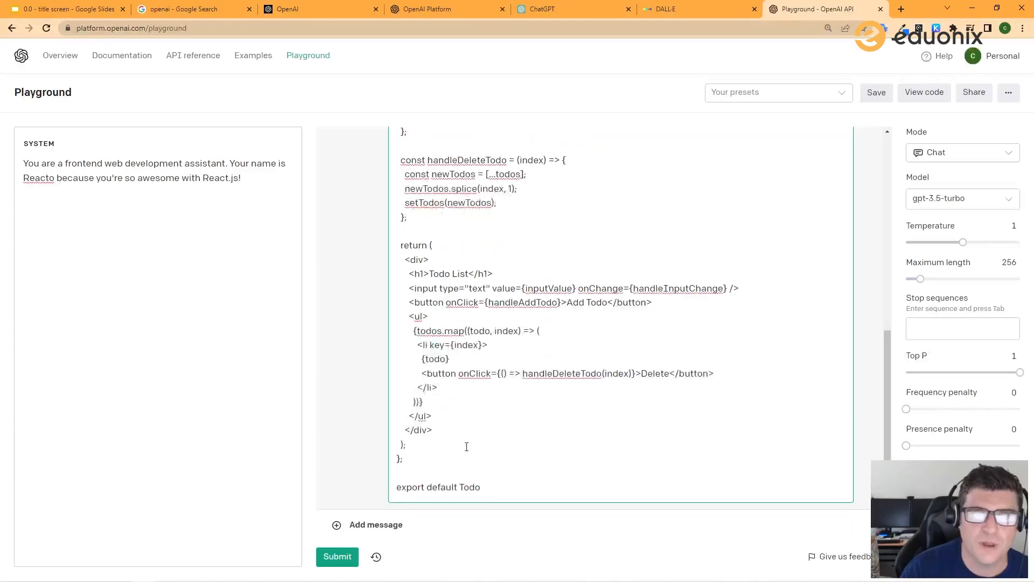
pyautogui.scroll(10, 508, 465)
pyautogui.moveTo(634, 277); pyautogui.dragTo(408, 278)
pyautogui.click(672, 287)
pyautogui.click(420, 278)
pyautogui.click(540, 300)
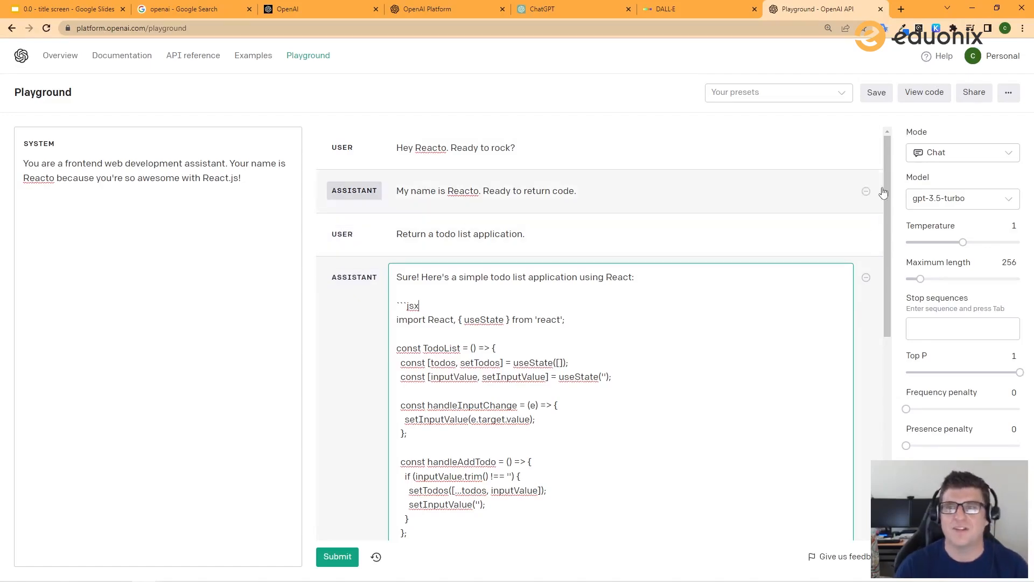
# - View the chat's API integration code, highlighting the /v1/chat/completions endpoint, the openai require line and the createChatCompletion request
pyautogui.click(932, 97)
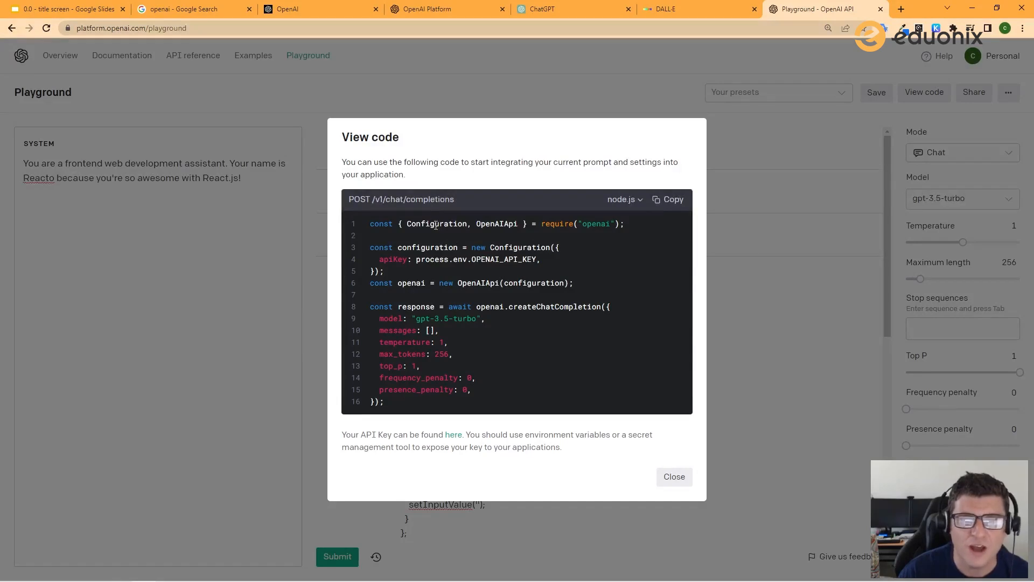
pyautogui.moveTo(357, 196); pyautogui.dragTo(458, 204)
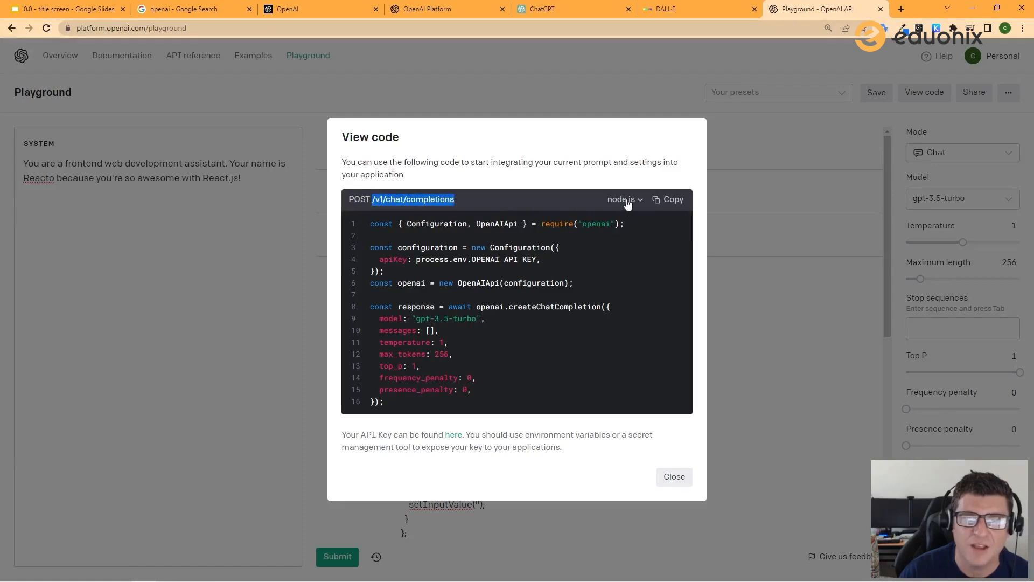
pyautogui.moveTo(384, 224); pyautogui.dragTo(623, 226)
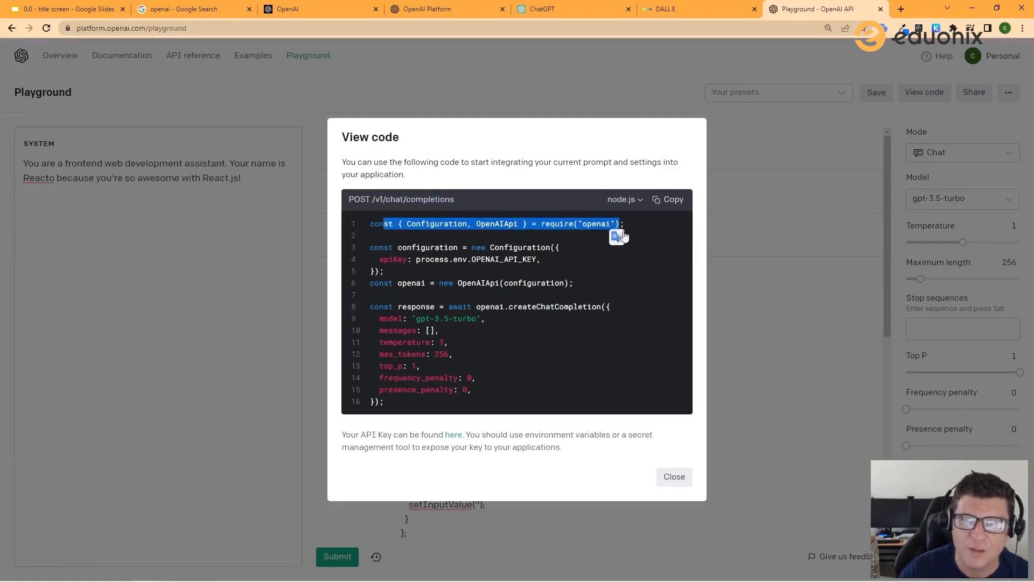
pyautogui.moveTo(381, 283); pyautogui.dragTo(520, 411)
pyautogui.click(567, 337)
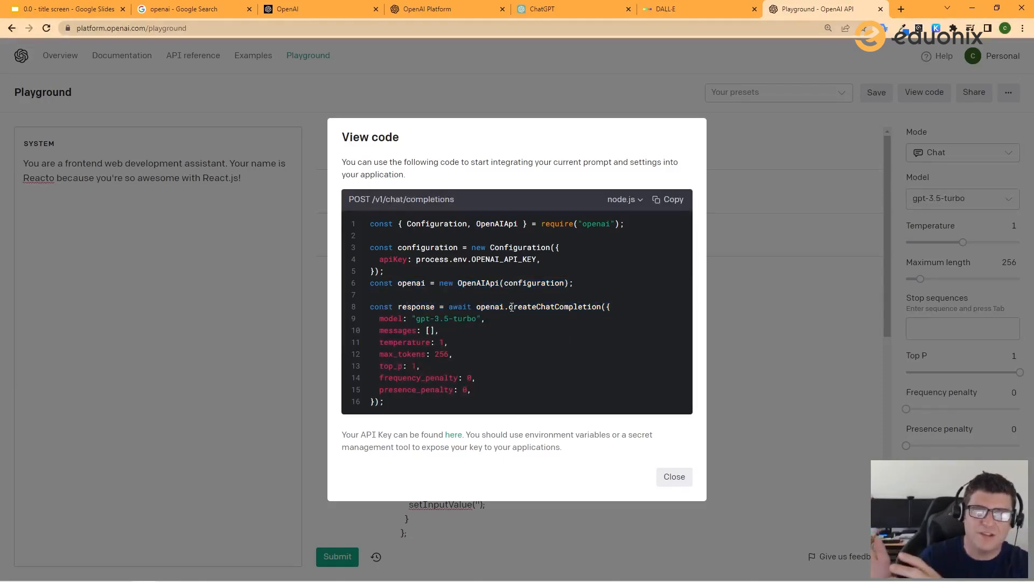
# - Copy the node.js integration code and look over the available library languages, leaving node.js selected
pyautogui.click(671, 199)
pyautogui.click(646, 199)
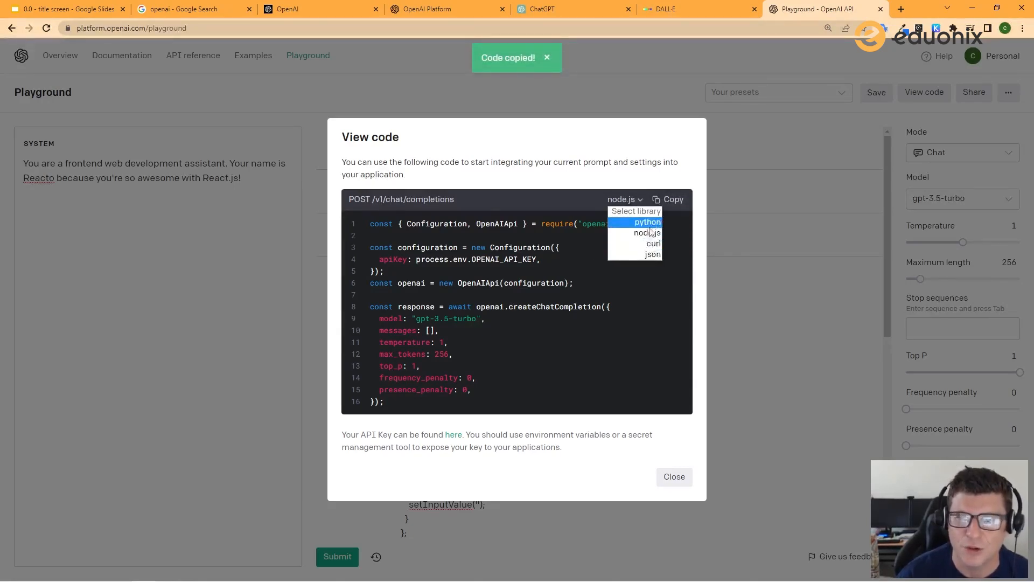
pyautogui.click(628, 294)
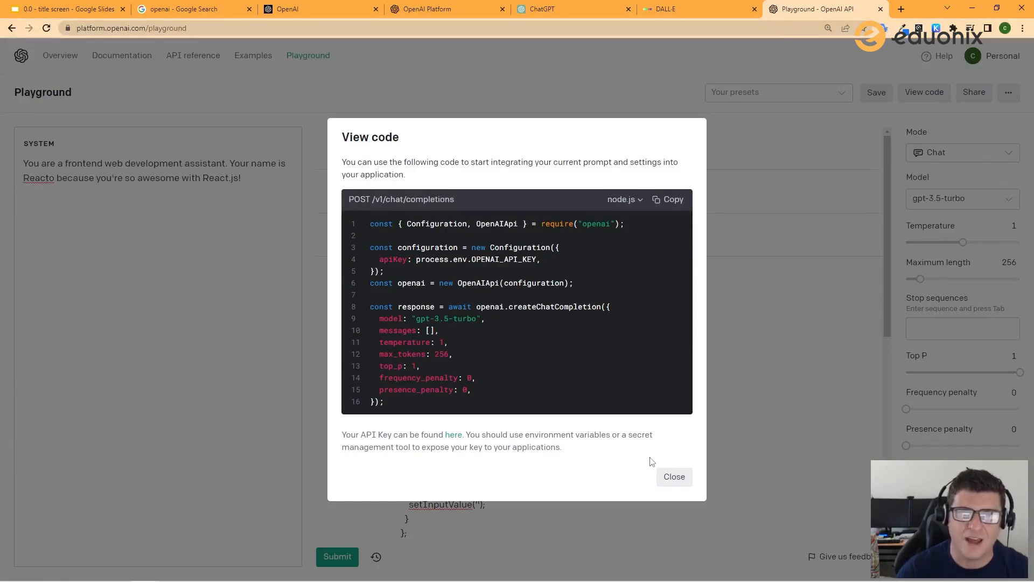
pyautogui.click(677, 484)
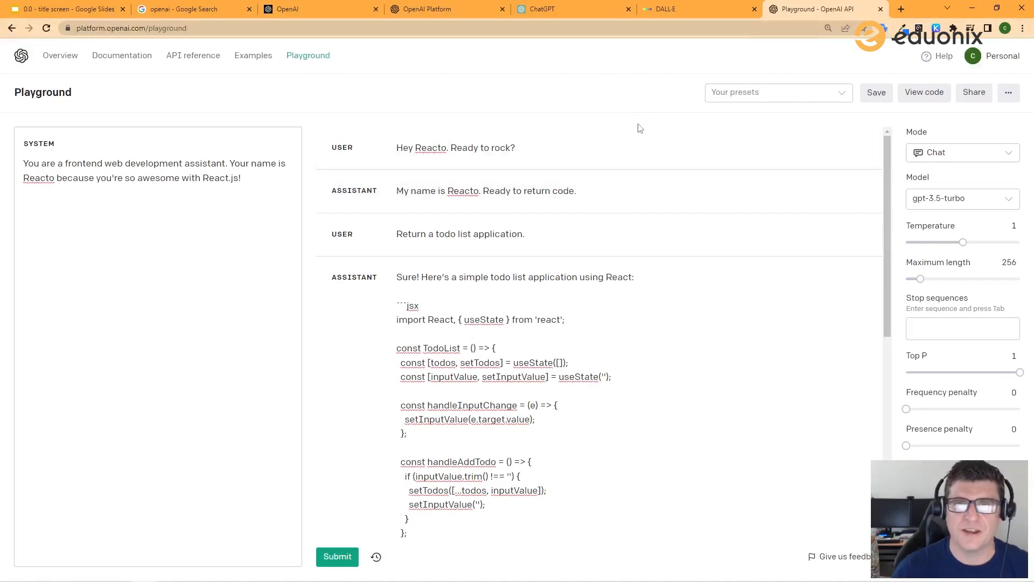
# - Switch to ChatGPT and select the GPT-4 model for the new chat
pyautogui.click(576, 14)
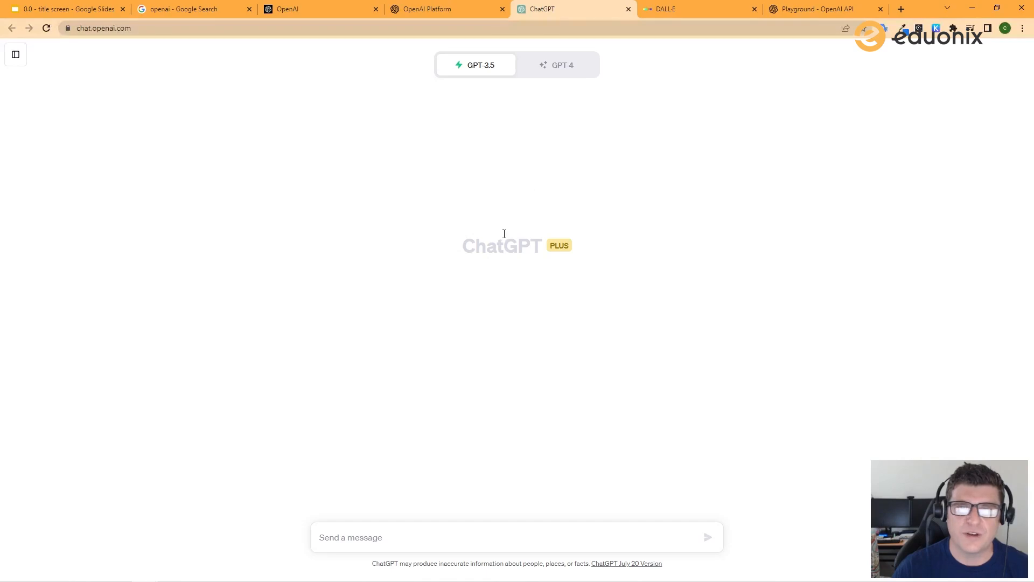
pyautogui.moveTo(472, 246); pyautogui.dragTo(543, 245)
pyautogui.click(607, 242)
pyautogui.click(569, 66)
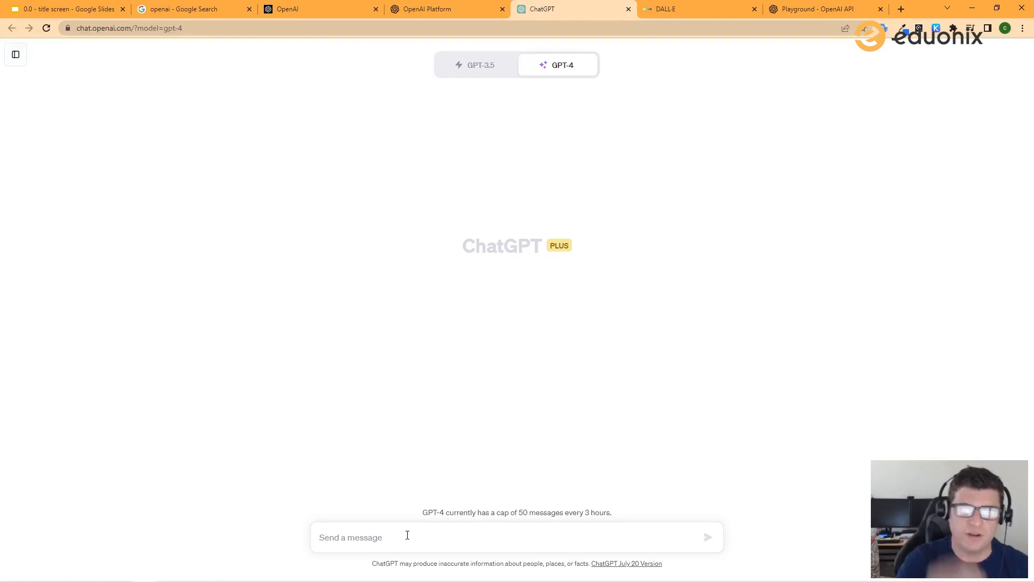
# - Send the prompt "Hello! Please initiate roleplay for web development focused on React.js. Your name is REACTO. Ready to rock?"
pyautogui.write('Hello! Wha')
pyautogui.press('BackSpace')
pyautogui.press('BackSpace')
pyautogui.press('BackSpace')
pyautogui.press('BackSpace')
pyautogui.write('Please inita')
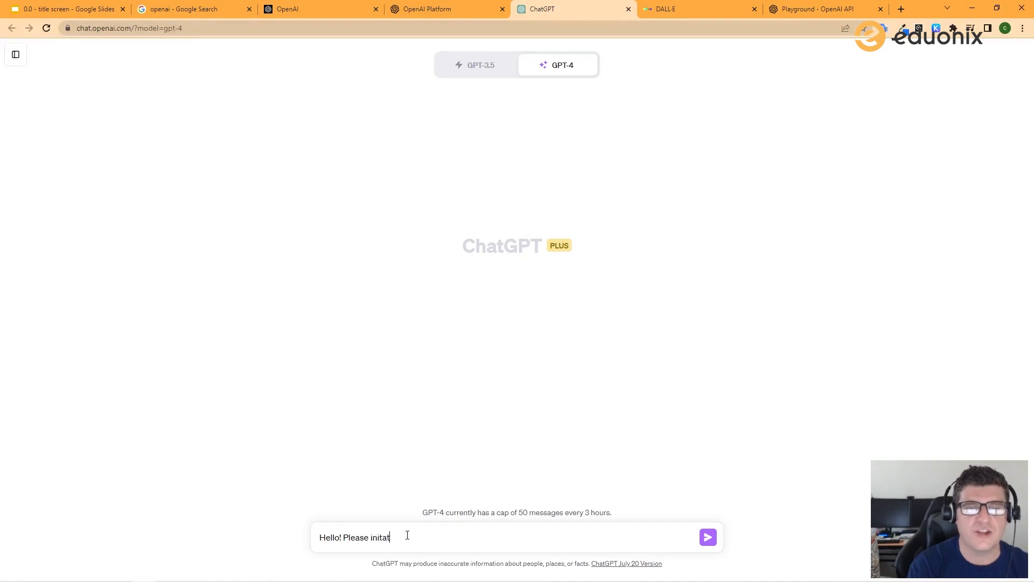
pyautogui.press('BackSpace')
pyautogui.write('iate re')
pyautogui.write('leplay for web dev')
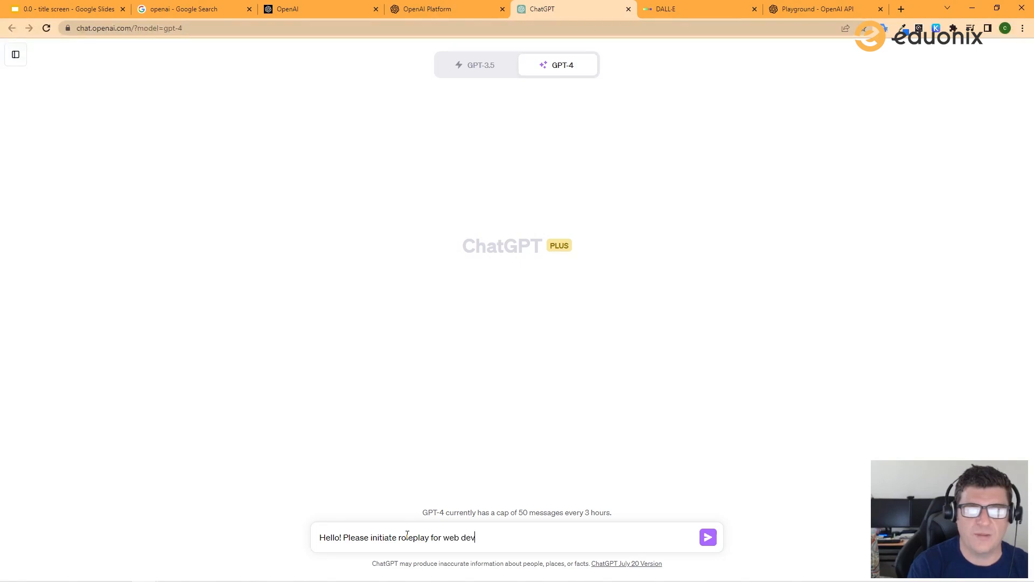
pyautogui.write('ment tra')
pyautogui.press('BackSpace')
pyautogui.press('BackSpace')
pyautogui.press('BackSpace')
pyautogui.press('BackSpace')
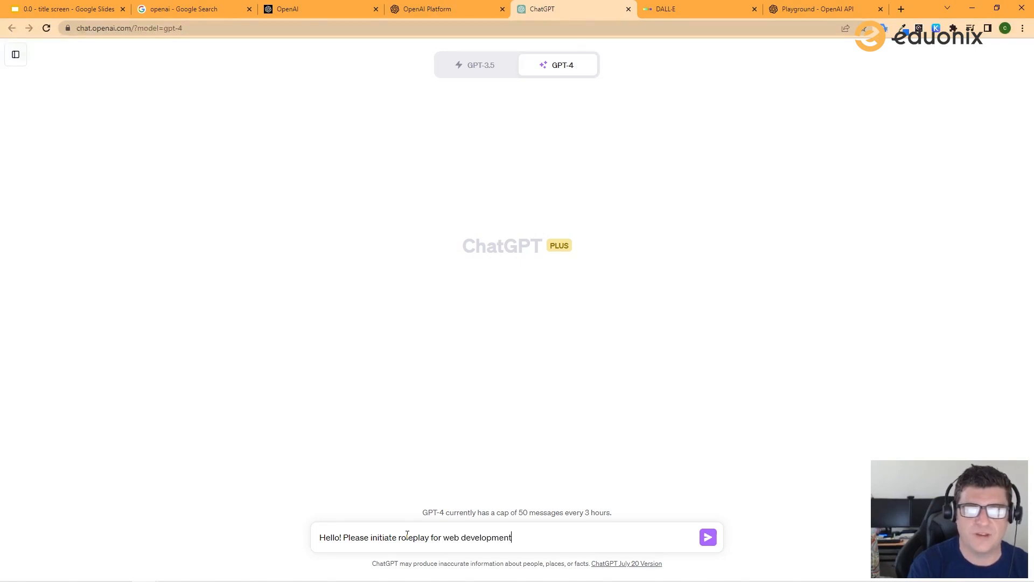
pyautogui.write('focused on')
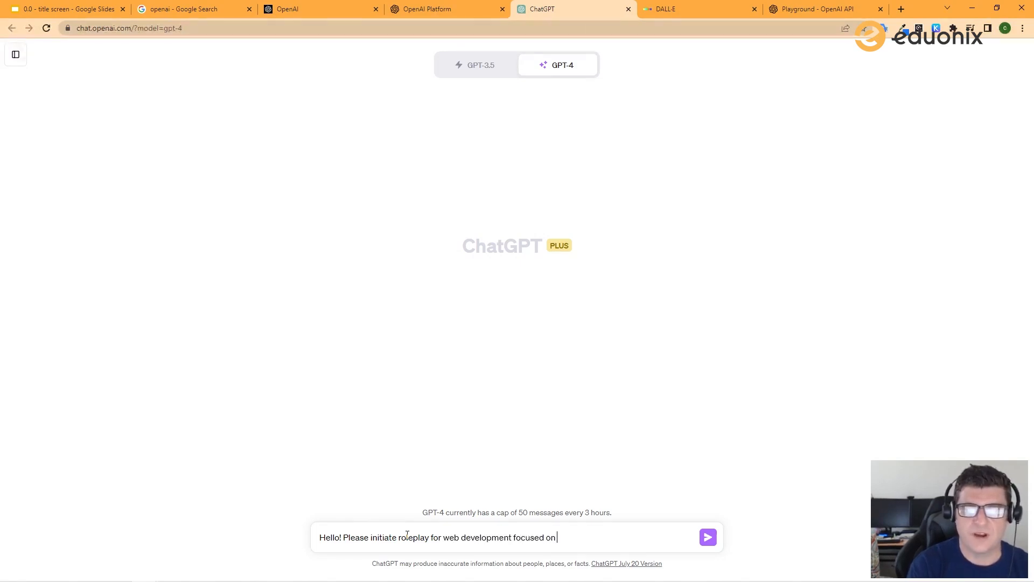
pyautogui.write(' React.js. Your name is REACTO')
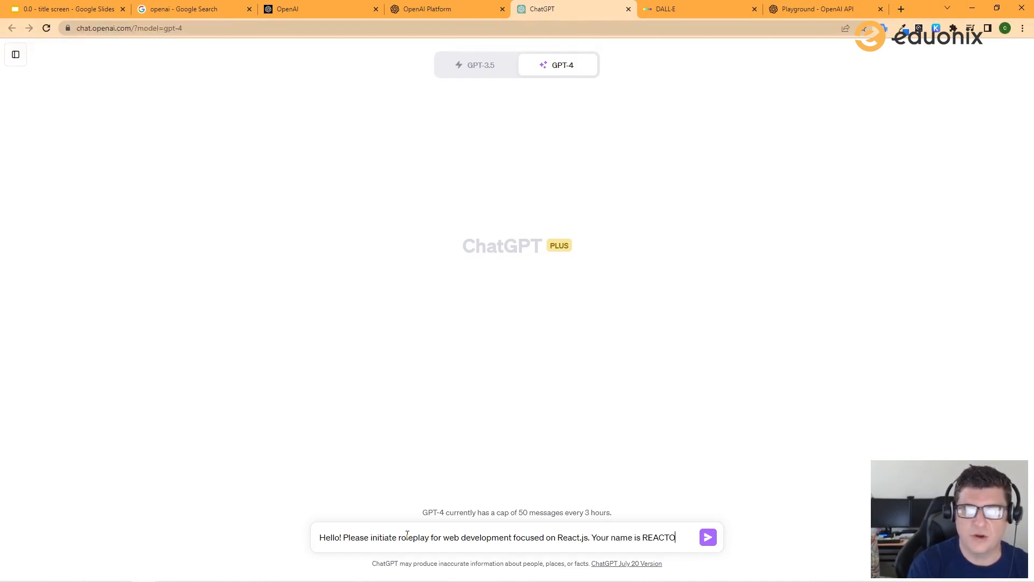
pyautogui.write('. Ready to ro')
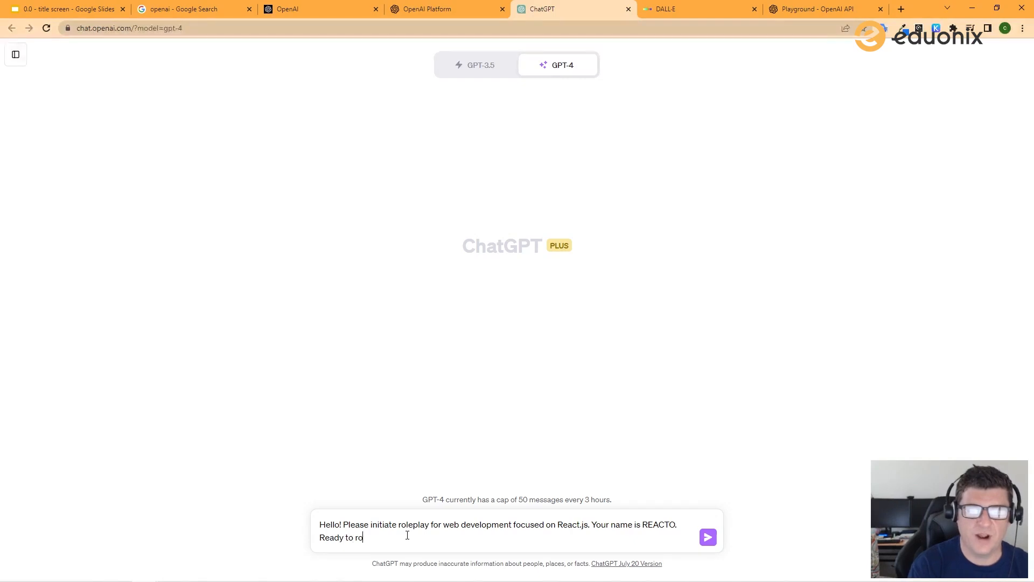
pyautogui.press('Return')
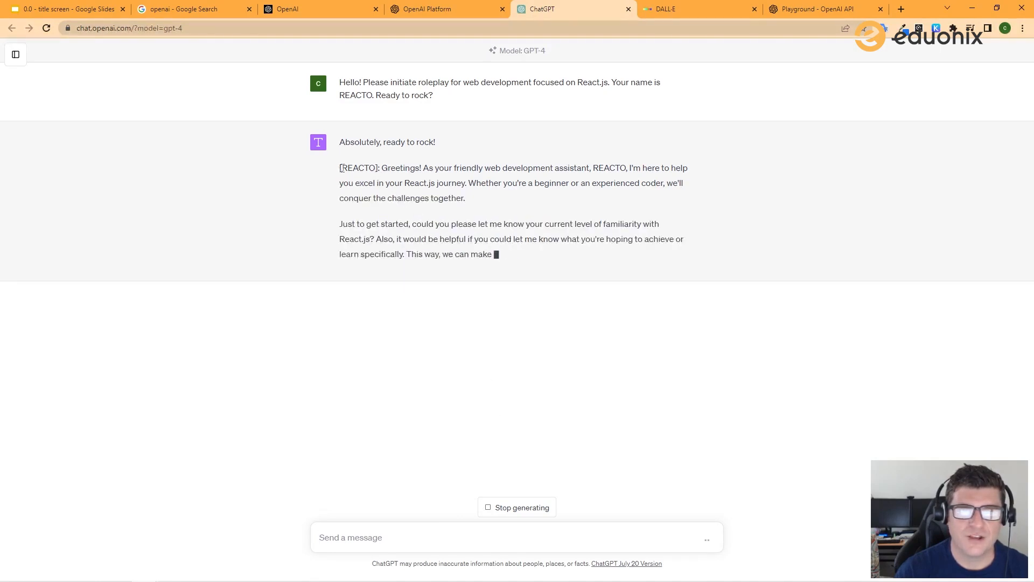
# - Examine ChatGPT's roleplay reply by highlighting the [REACTO] label and the greeting paragraph
pyautogui.moveTo(340, 172); pyautogui.dragTo(378, 170)
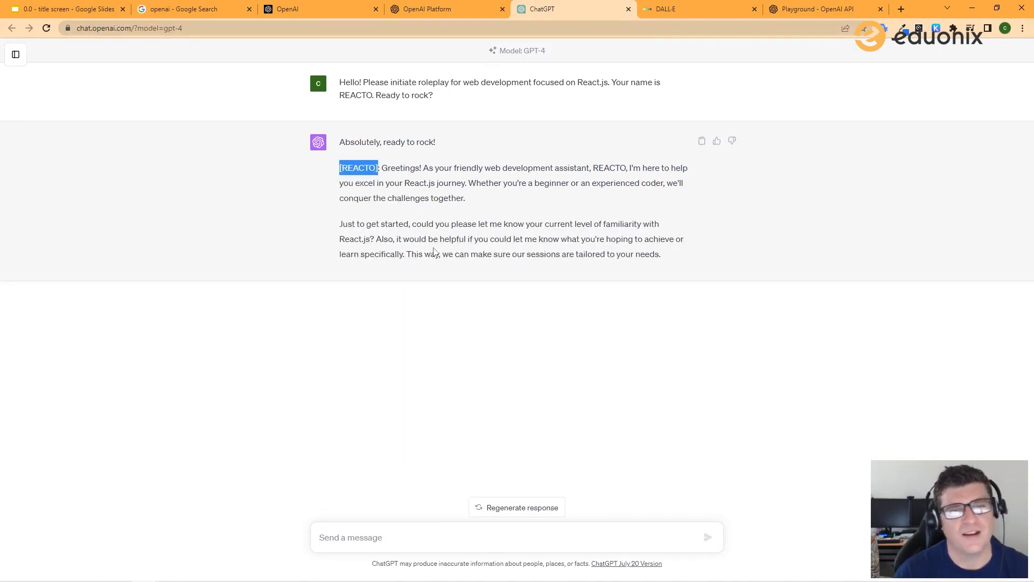
pyautogui.click(453, 198)
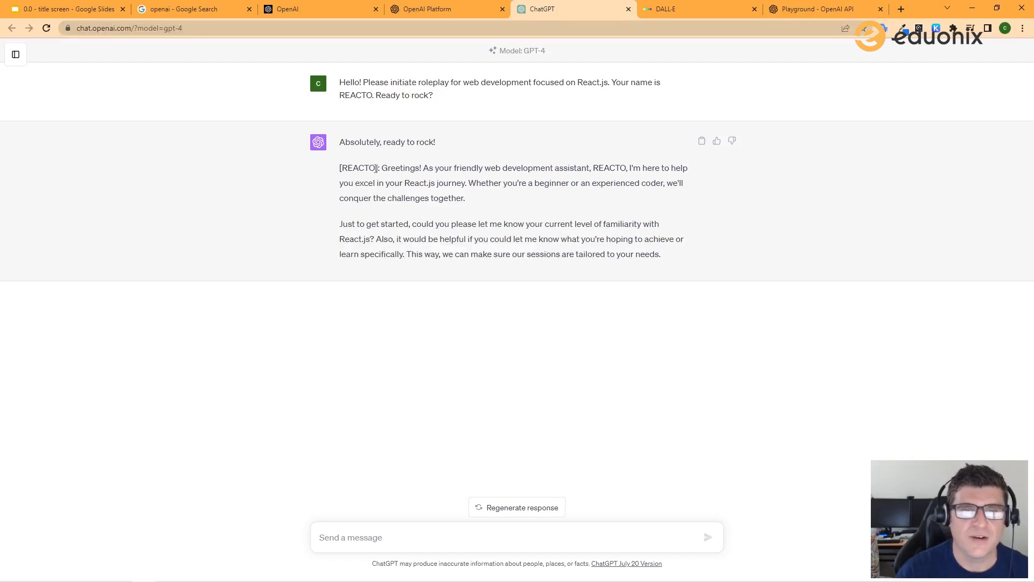
pyautogui.moveTo(383, 168); pyautogui.dragTo(495, 203)
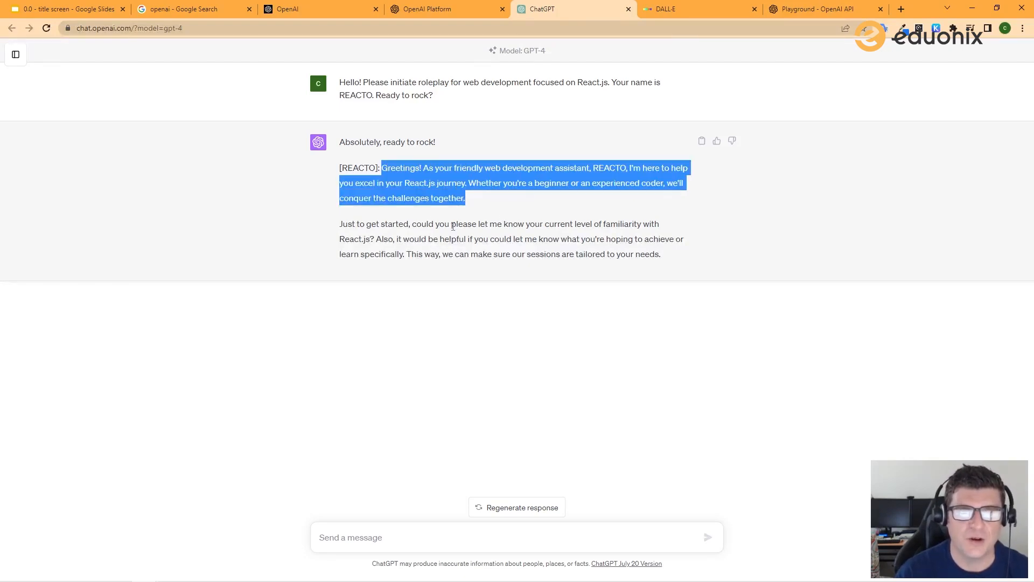
pyautogui.click(453, 226)
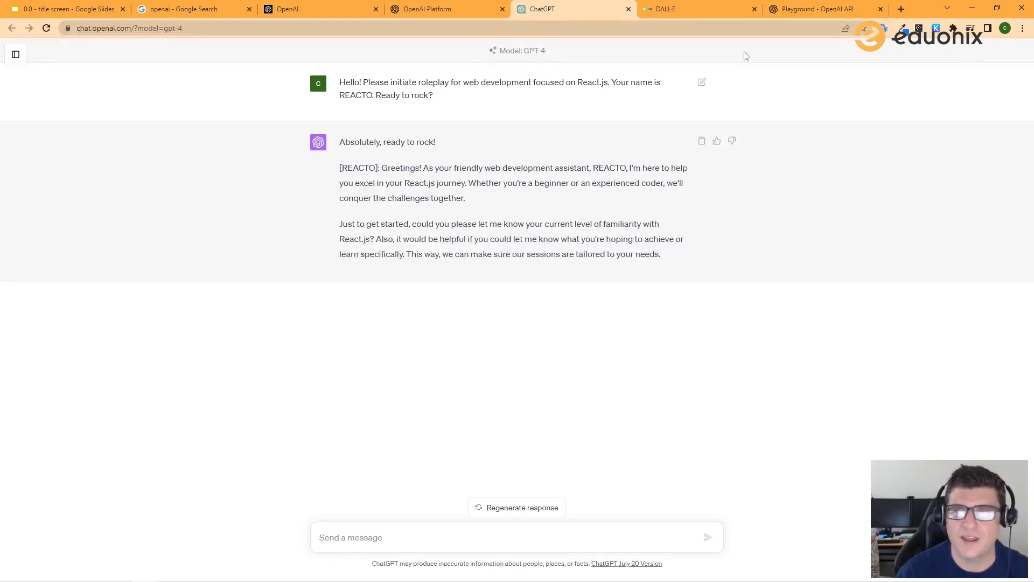
# - Copy the Playground user message "Return a todo list application." and send it in the ChatGPT conversation
pyautogui.click(797, 9)
pyautogui.click(453, 237)
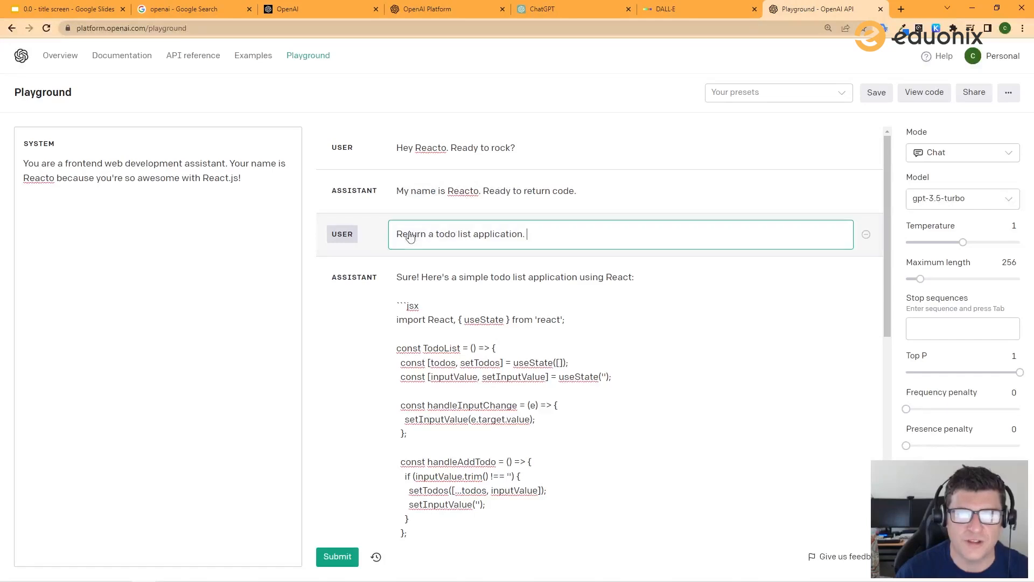
pyautogui.hotkey('ctrl', 'a')
pyautogui.hotkey('ctrl', 'c')
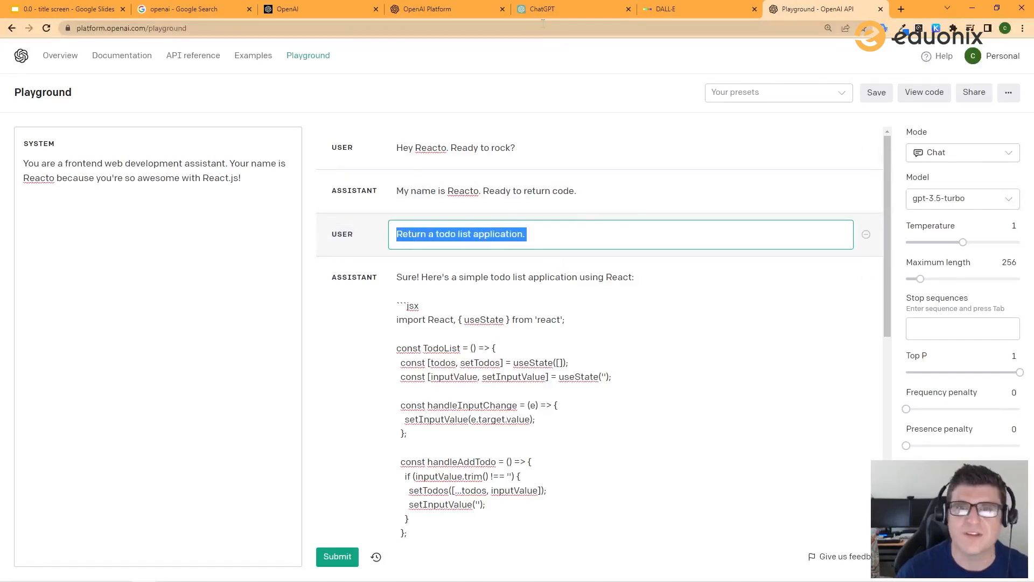
pyautogui.click(543, 9)
pyautogui.click(418, 537)
pyautogui.hotkey('ctrl', 'v')
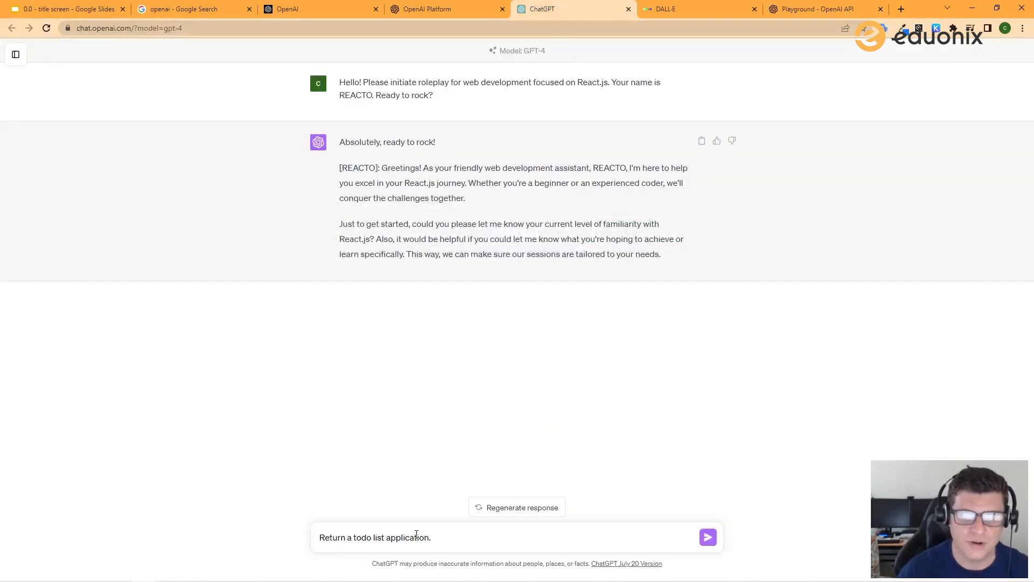
pyautogui.press('Return')
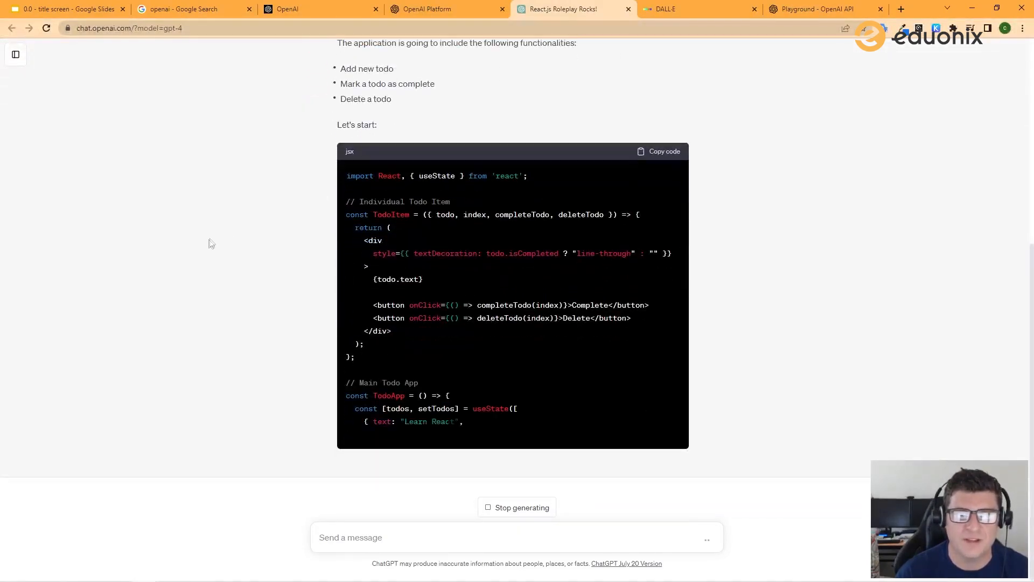
# - Examine the todo application code in ChatGPT's reply, including the TodoItem and TodoApp components
pyautogui.moveTo(365, 189); pyautogui.dragTo(403, 212)
pyautogui.click(496, 243)
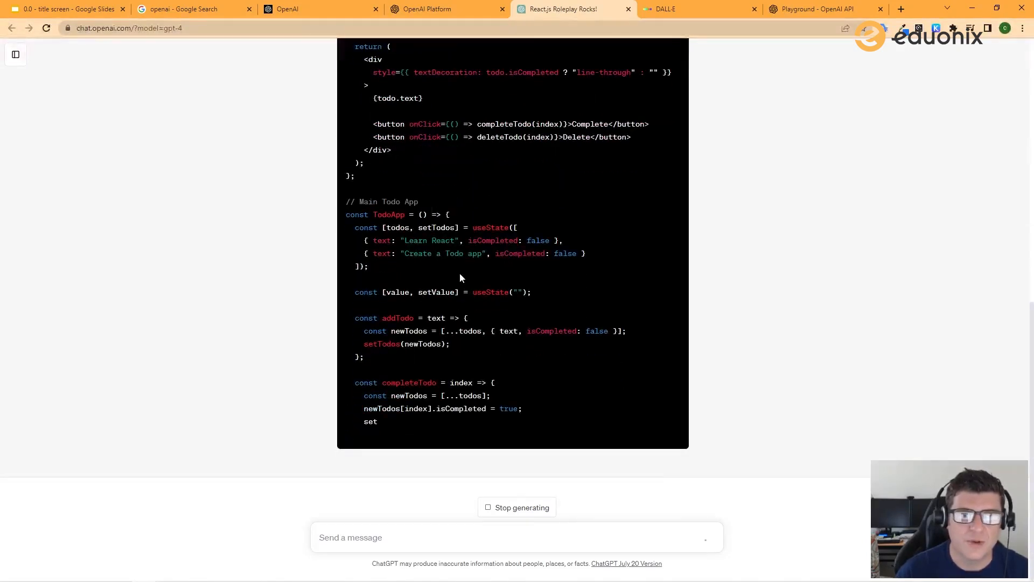
pyautogui.scroll(2, 482, 175)
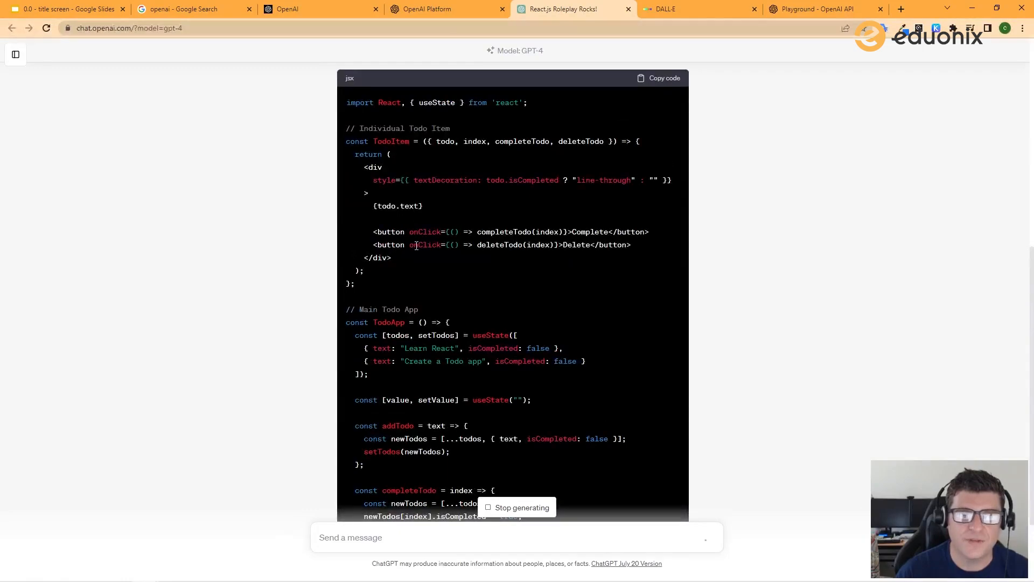
# - Examine the generated React code, highlighting the TodoItem component, the TodoApp section and the new todo object in the addTodo function
pyautogui.scroll(-6, 417, 246)
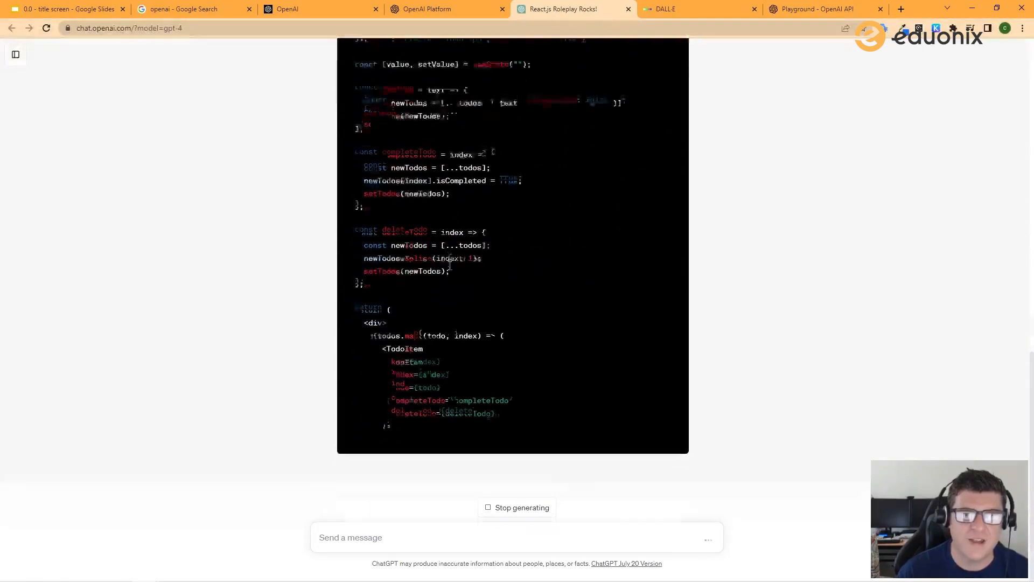
pyautogui.scroll(8, 450, 264)
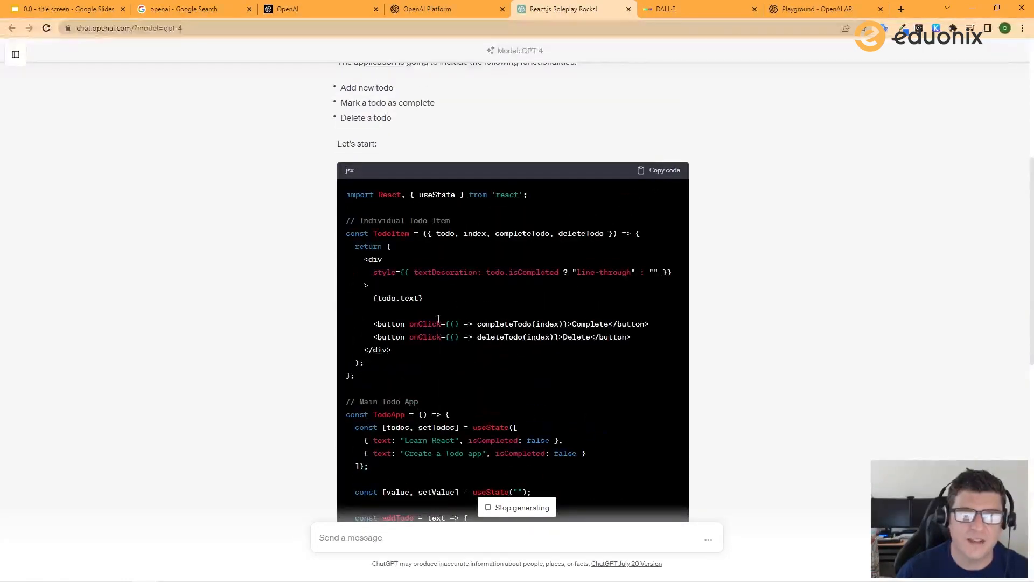
pyautogui.moveTo(367, 377); pyautogui.dragTo(333, 227)
pyautogui.scroll(-4, 466, 368)
pyautogui.moveTo(484, 420); pyautogui.dragTo(344, 185)
pyautogui.click(500, 328)
pyautogui.scroll(-2, 499, 327)
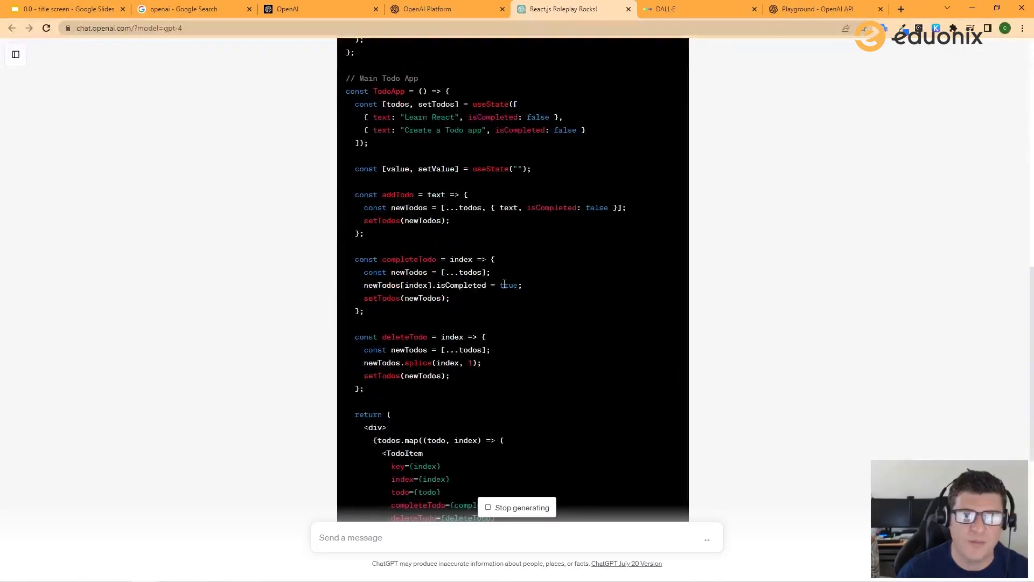
pyautogui.moveTo(616, 208); pyautogui.dragTo(462, 211)
pyautogui.click(533, 238)
# - Read the rest of ChatGPT's code and highlight the closing export default TodoApp line
pyautogui.scroll(-4, 539, 326)
pyautogui.scroll(-3, 507, 306)
pyautogui.scroll(8, 511, 319)
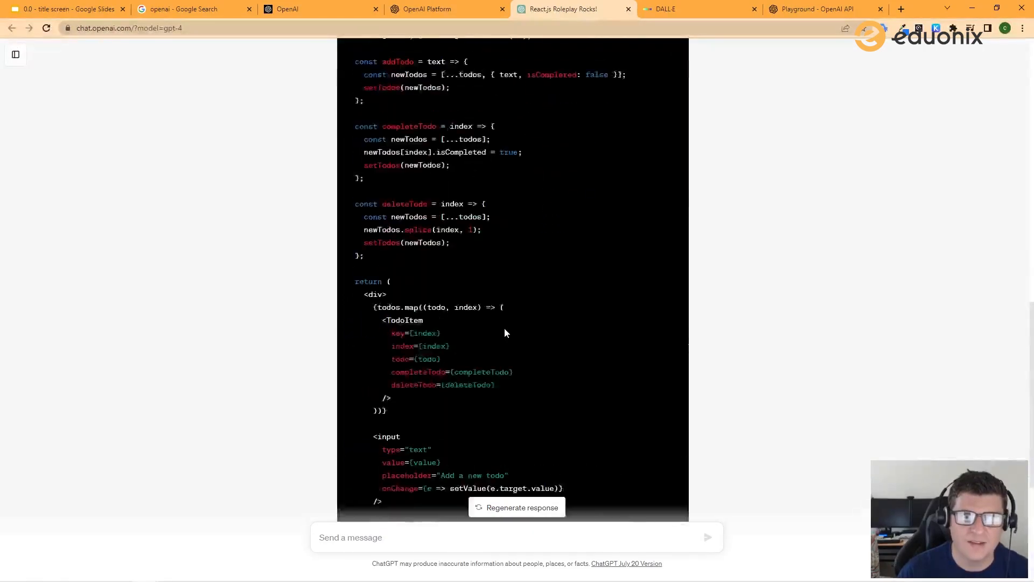
pyautogui.scroll(-4, 511, 349)
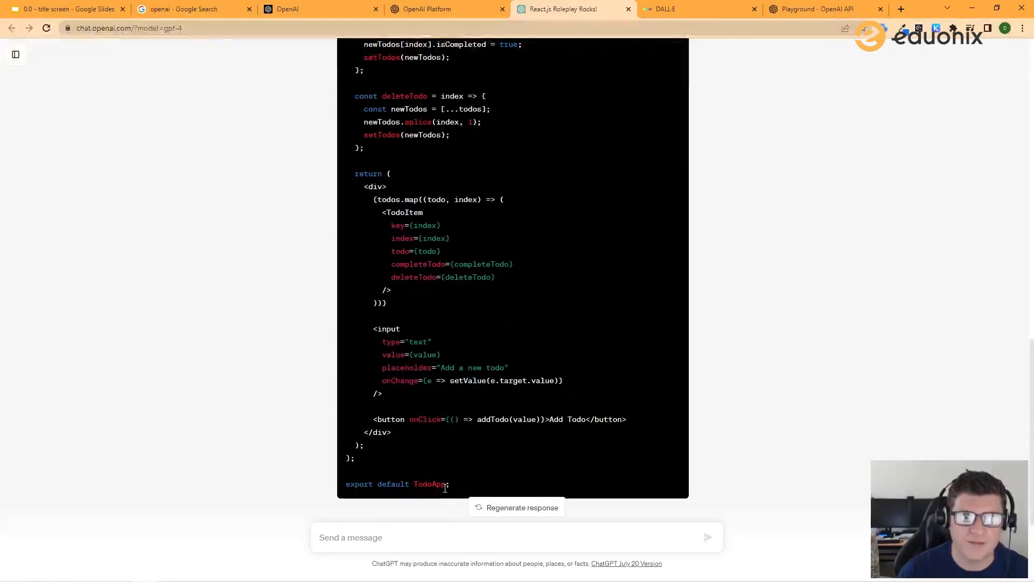
pyautogui.moveTo(447, 486); pyautogui.dragTo(366, 488)
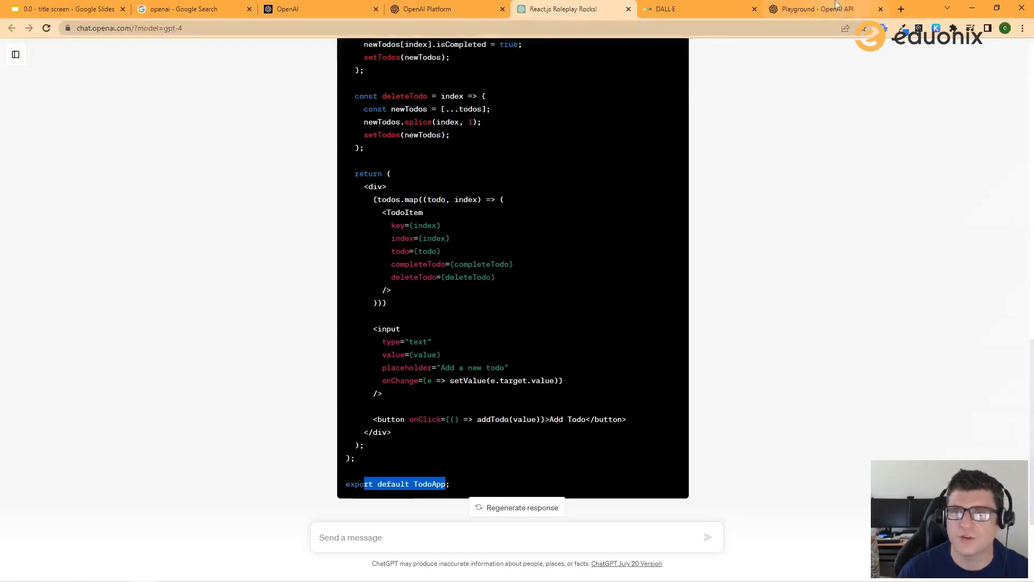
# - Switch to the Playground and examine its todo list code, highlighting the part from handleDeleteTodo through the todos.map block
pyautogui.click(819, 9)
pyautogui.scroll(-4, 550, 357)
pyautogui.scroll(-2, 550, 357)
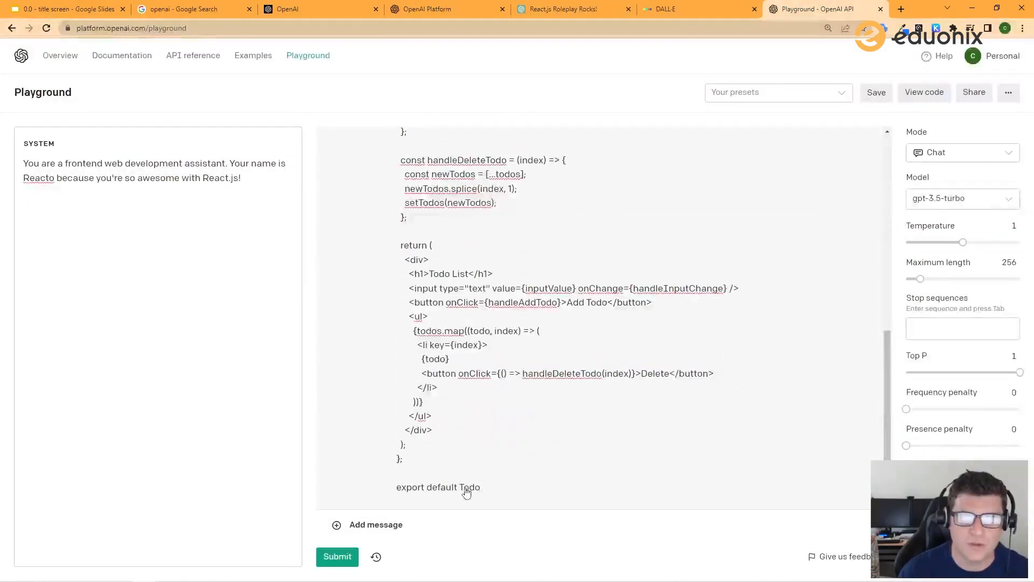
pyautogui.scroll(10, 510, 441)
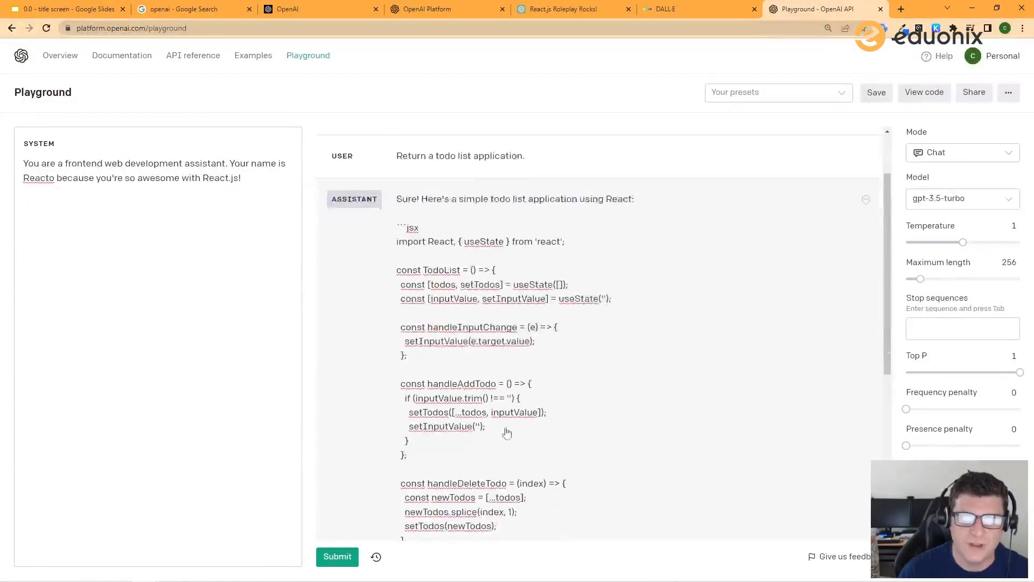
pyautogui.click(486, 341)
pyautogui.scroll(-5, 486, 340)
pyautogui.moveTo(424, 455); pyautogui.dragTo(408, 185)
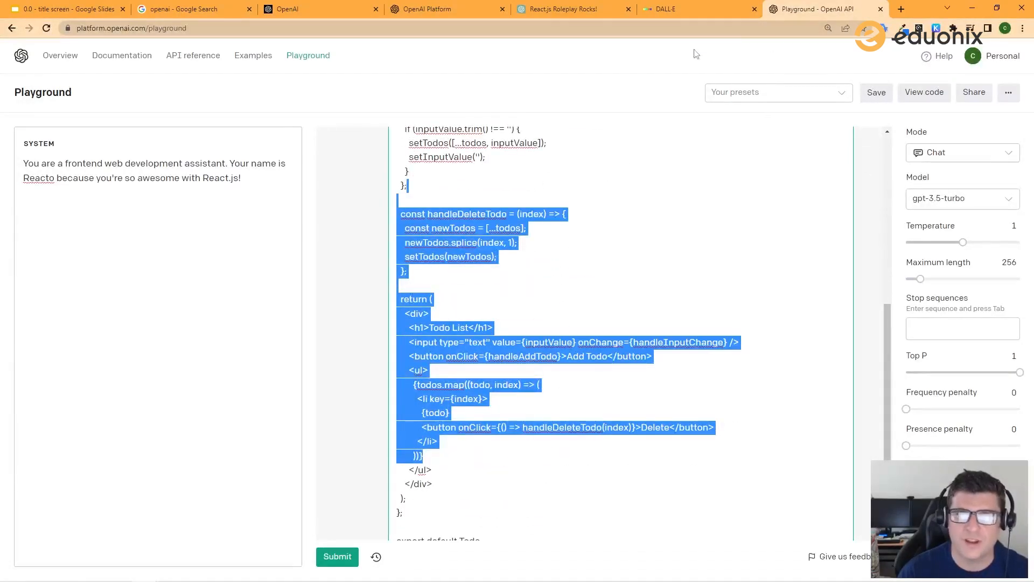
# - Return to the ChatGPT conversation and examine the reply's feature list and first code sections for comparison with the Playground answer
pyautogui.click(563, 9)
pyautogui.click(447, 405)
pyautogui.scroll(16, 447, 407)
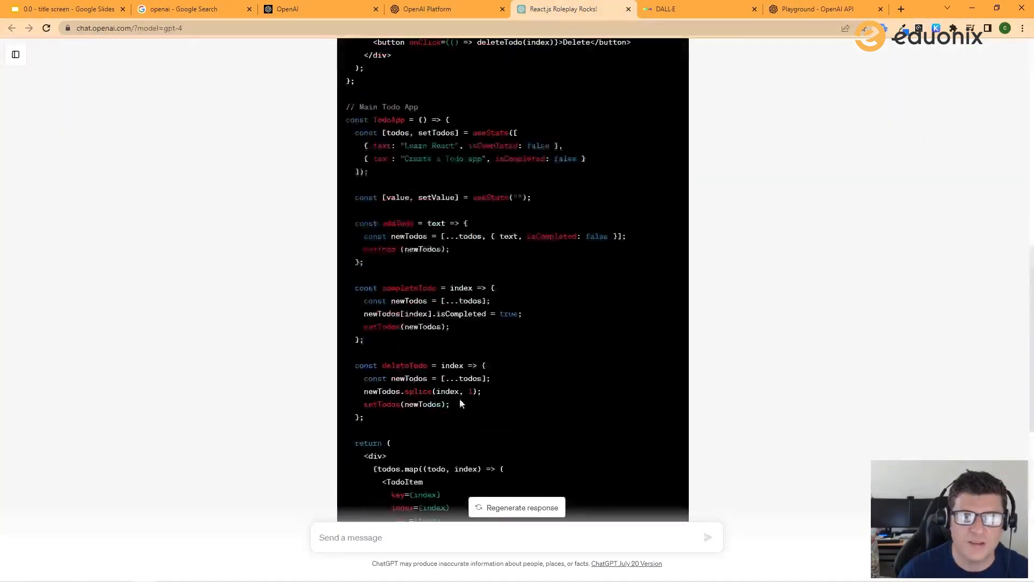
pyautogui.moveTo(338, 333); pyautogui.dragTo(455, 442)
pyautogui.scroll(-6, 450, 335)
pyautogui.moveTo(451, 335); pyautogui.dragTo(549, 438)
# - Review the TodoApp handlers, the returned markup and the closing note about styling and state management in ChatGPT's reply
pyautogui.scroll(-9, 573, 395)
pyautogui.scroll(-4, 546, 383)
pyautogui.scroll(4, 532, 366)
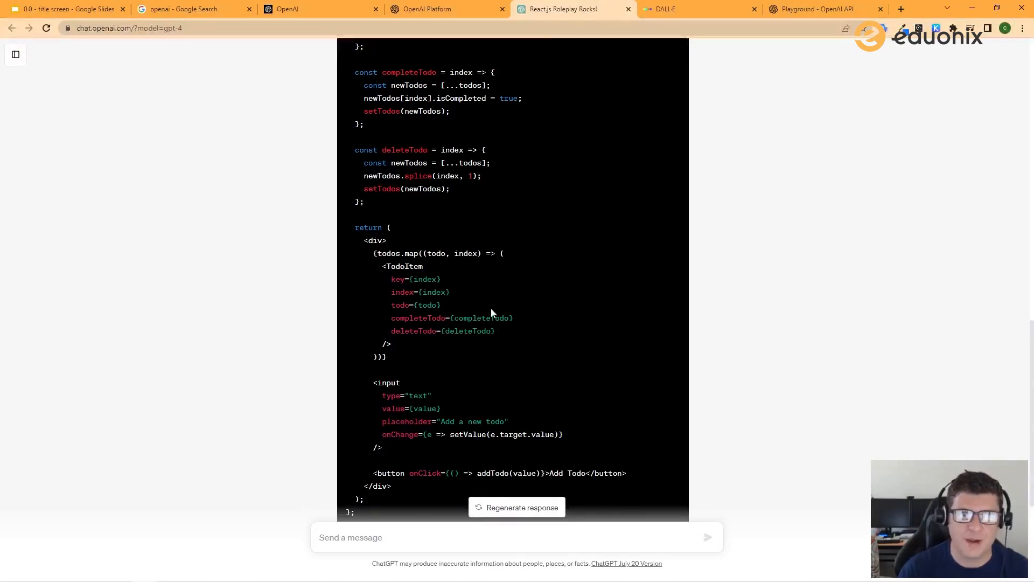
pyautogui.scroll(1, 494, 317)
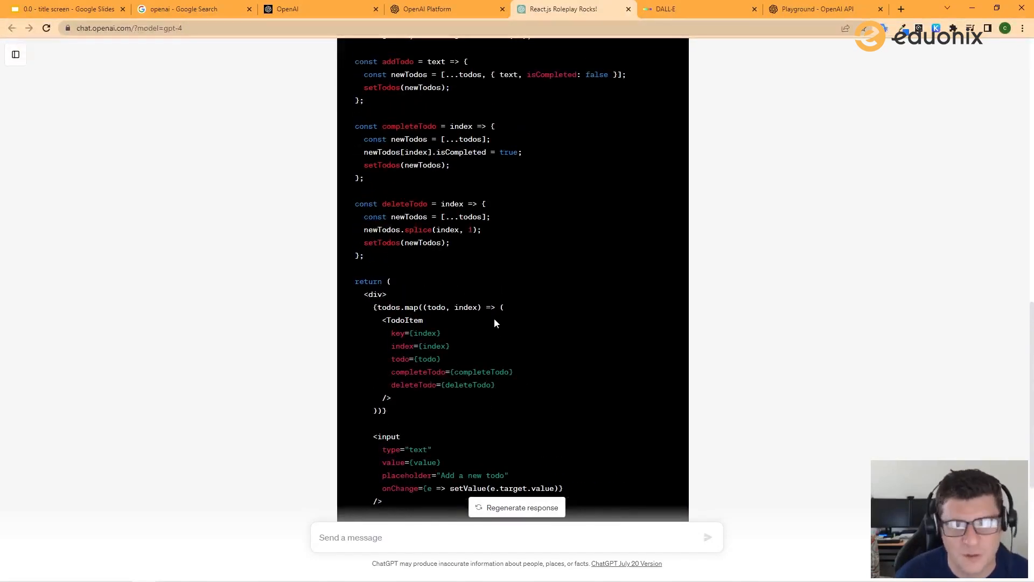
pyautogui.scroll(-4, 494, 323)
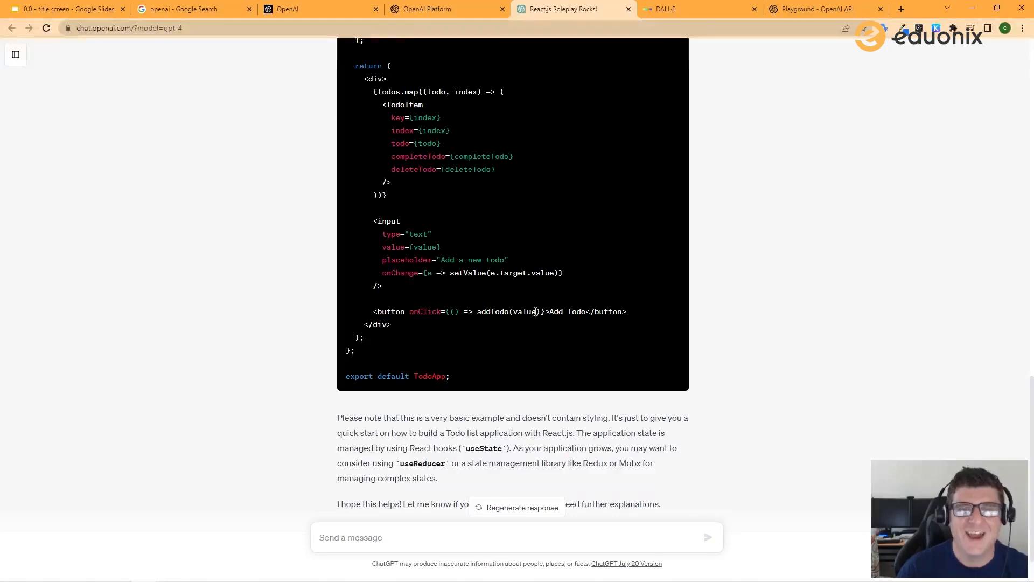
pyautogui.scroll(1, 625, 218)
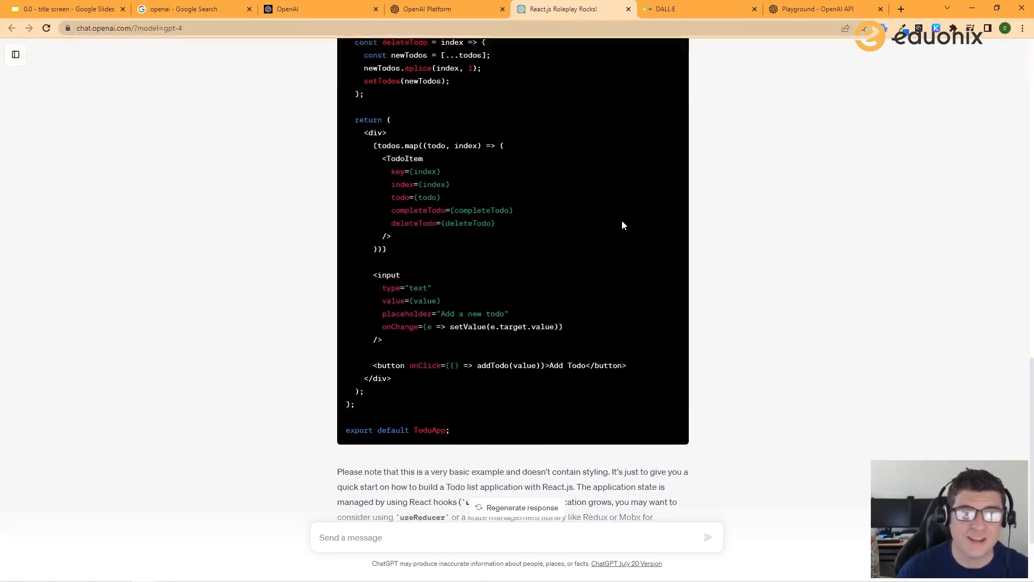